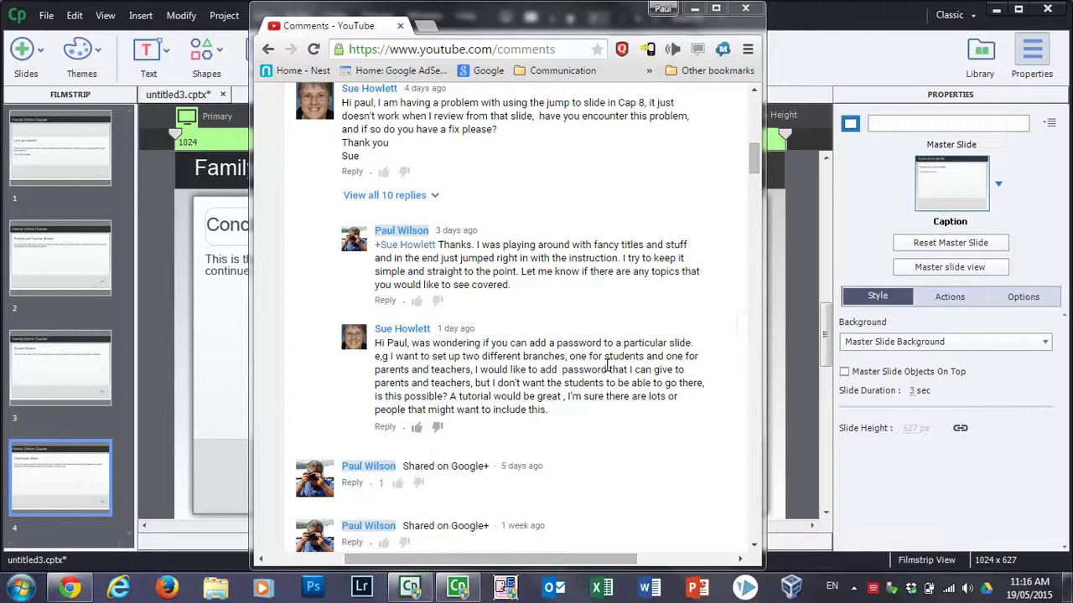
Close the YouTube comments window and review the content of slides 1 to 4 in order.
{"action": "left_click", "coordinate": [752, 10]}
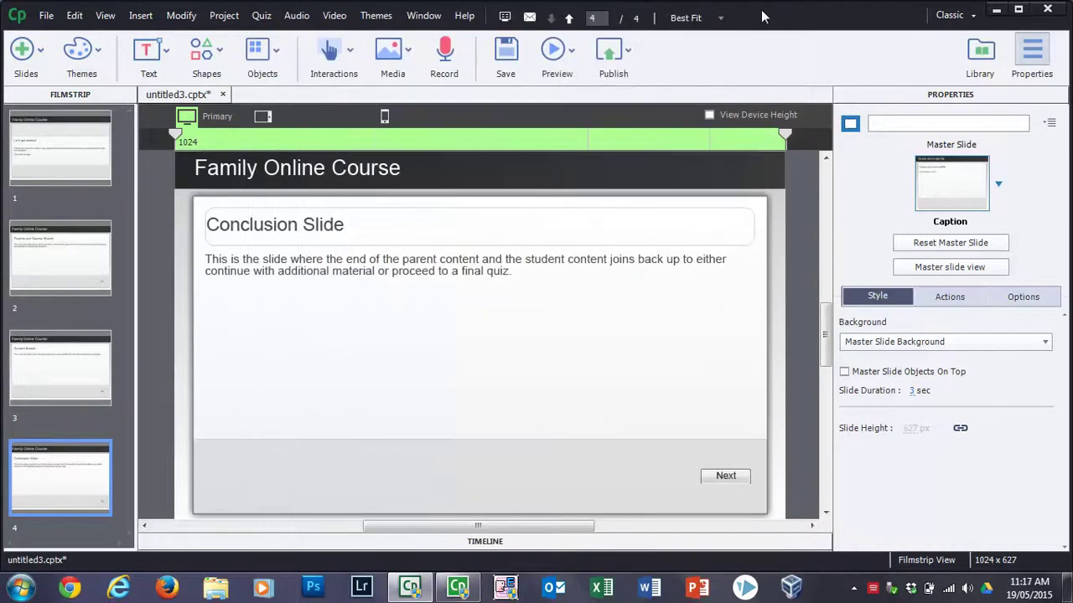
{"action": "left_click", "coordinate": [82, 153]}
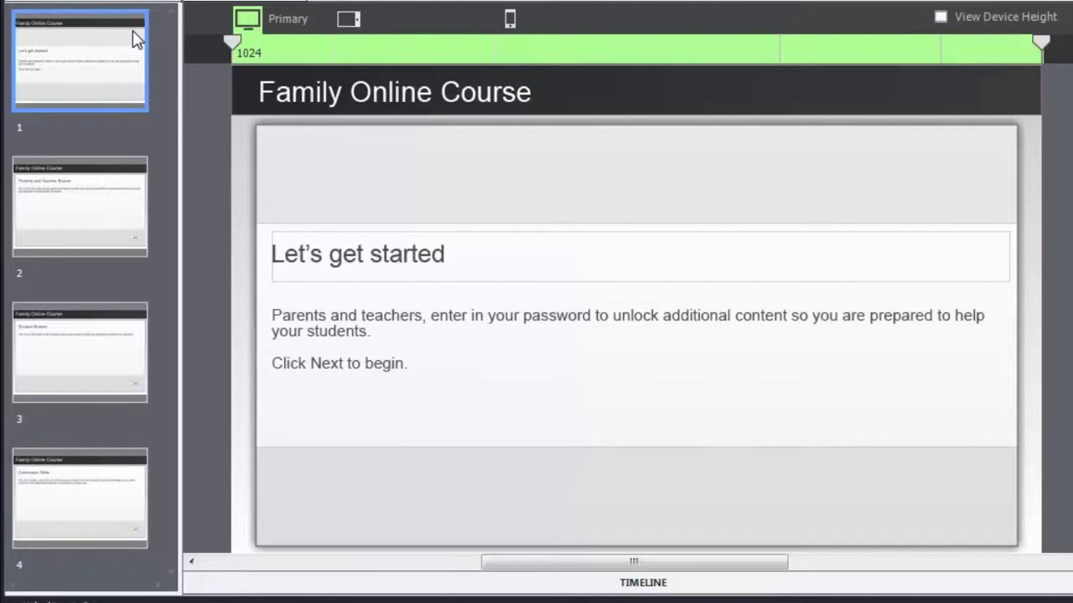
{"action": "left_click", "coordinate": [85, 216]}
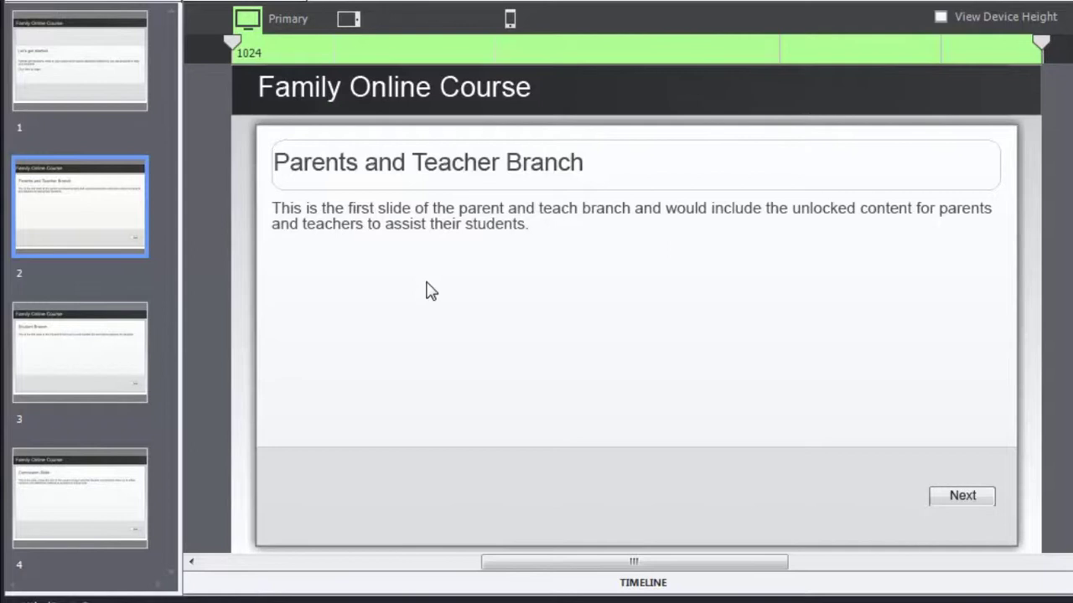
{"action": "left_click", "coordinate": [85, 349]}
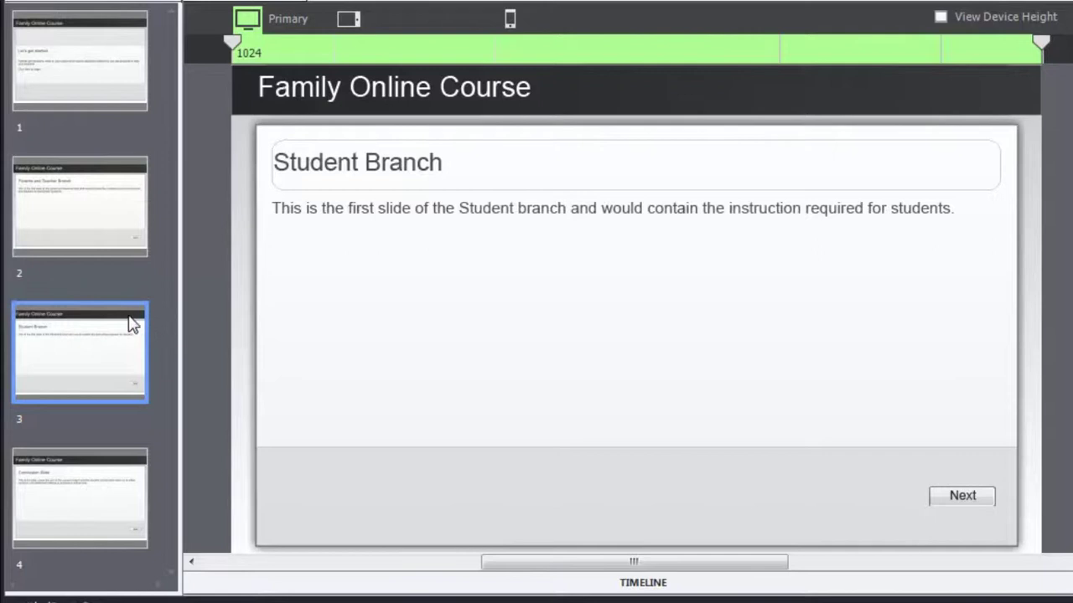
{"action": "left_click", "coordinate": [87, 496]}
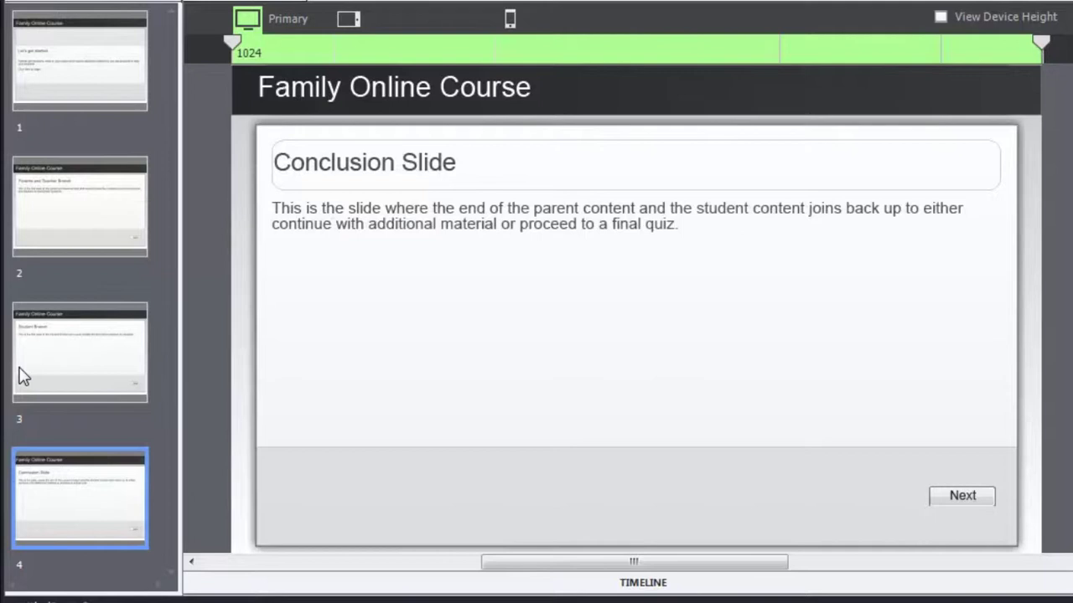
Set the Next button on the Parents and Teacher Branch slide to jump to slide 4 on success.
{"action": "left_click", "coordinate": [107, 218]}
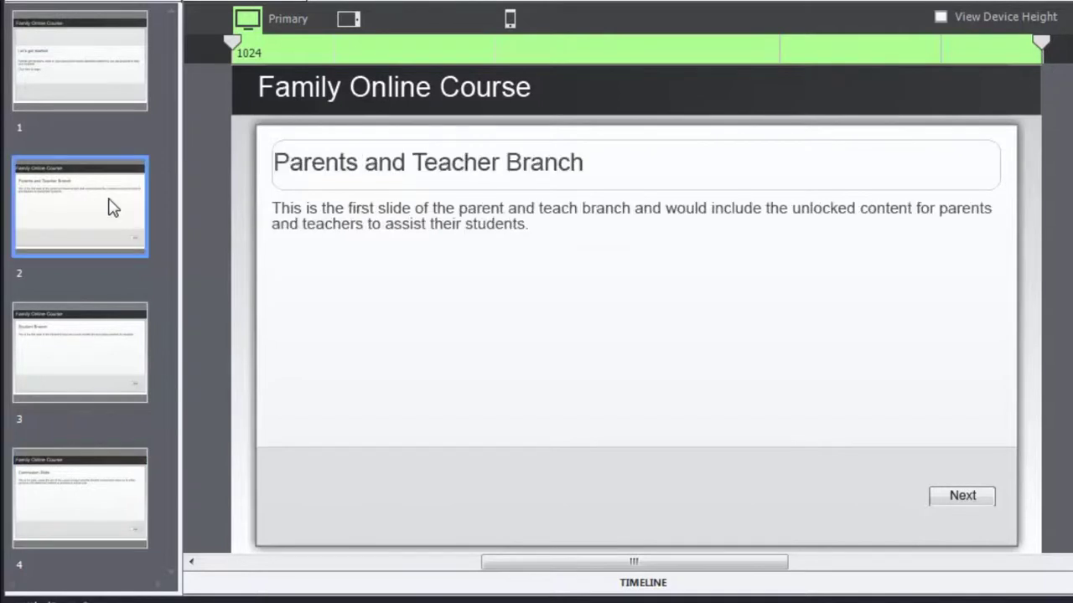
{"action": "left_click", "coordinate": [962, 500]}
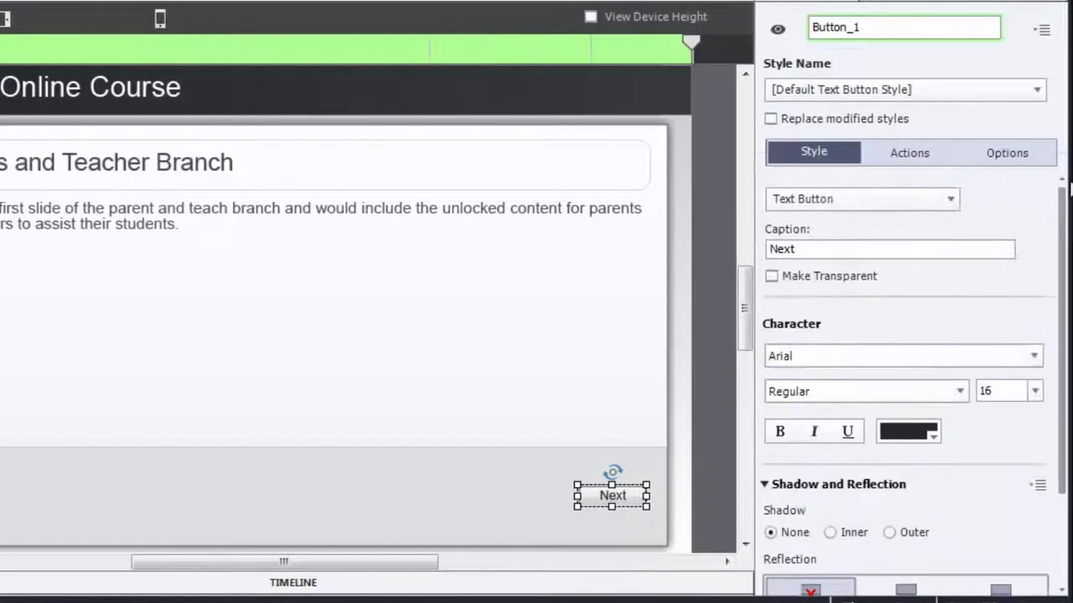
{"action": "left_click", "coordinate": [920, 159]}
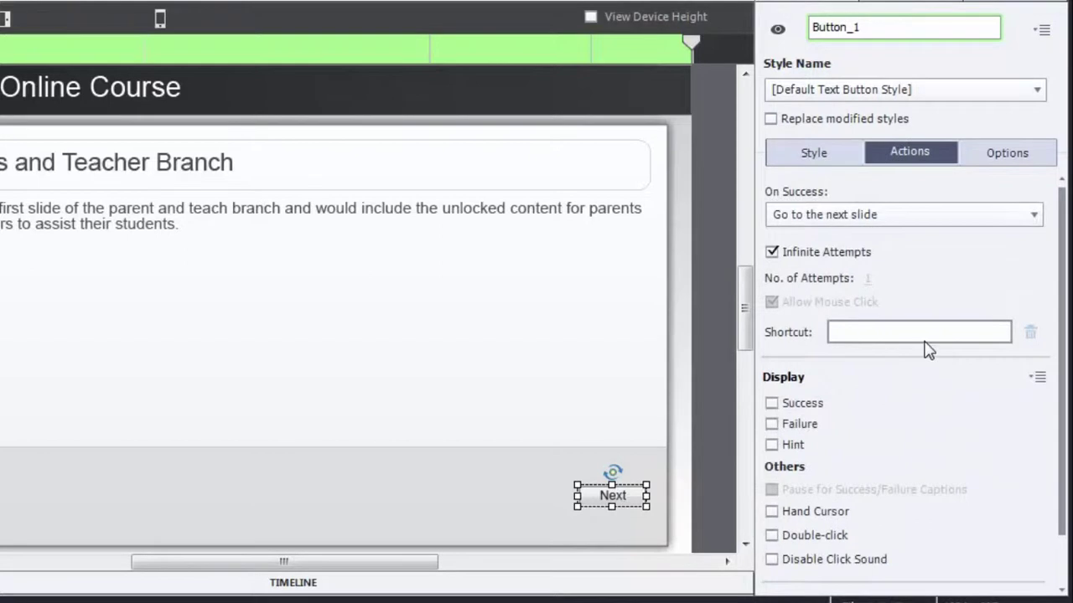
{"action": "left_click", "coordinate": [868, 218]}
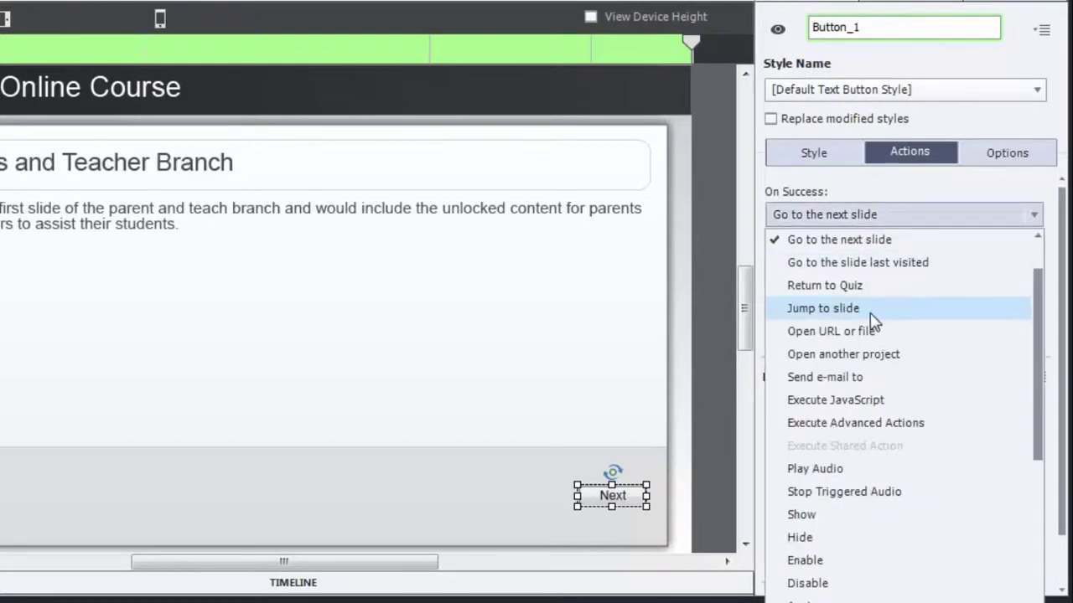
{"action": "left_click", "coordinate": [838, 312]}
{"action": "left_click", "coordinate": [905, 266]}
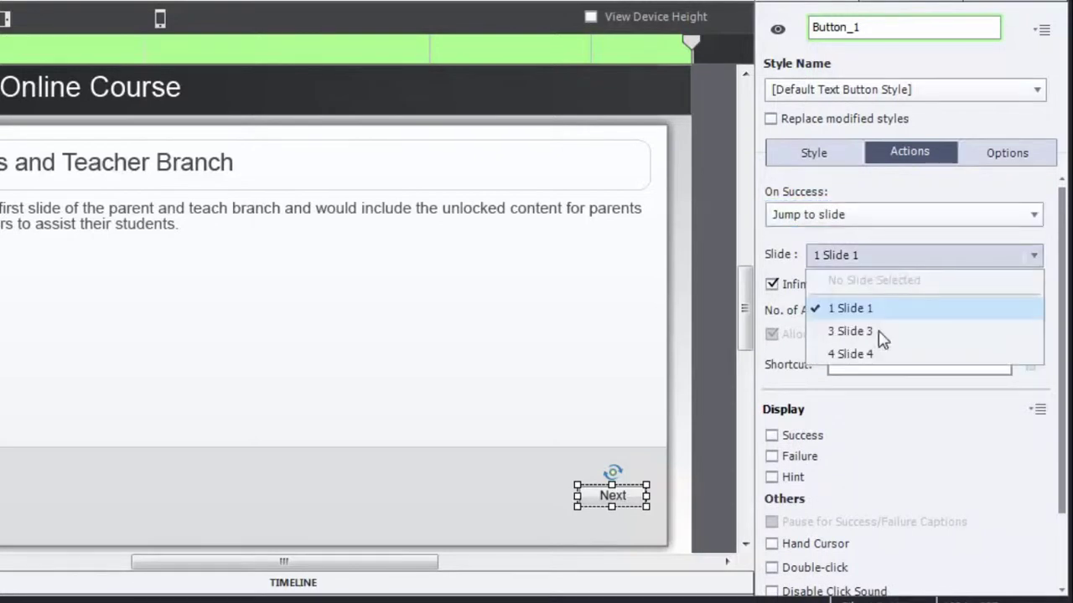
{"action": "left_click", "coordinate": [872, 356]}
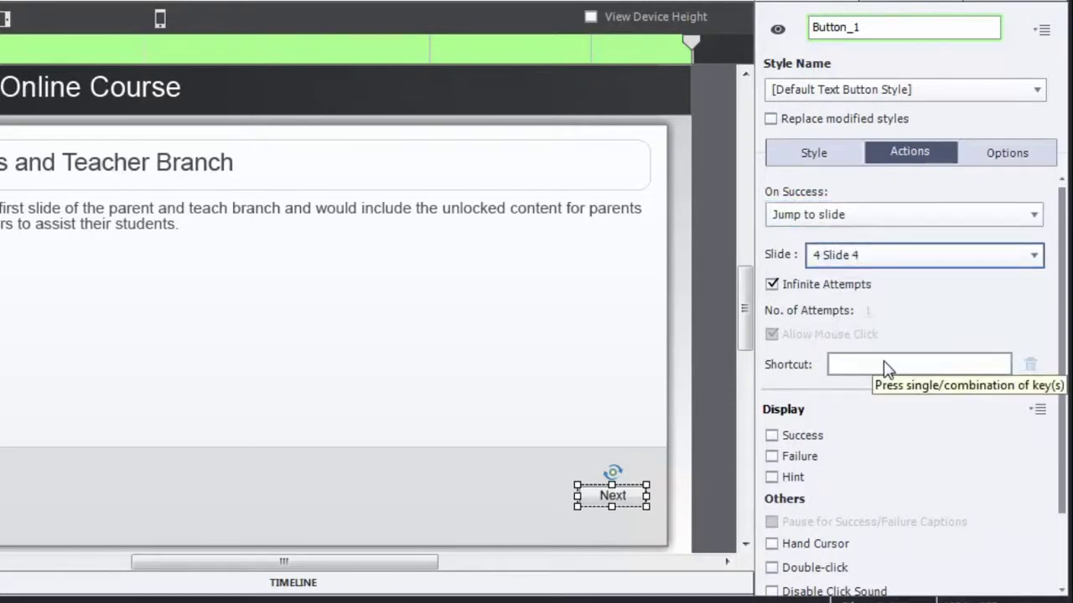
Disable the click sound and enable the hand cursor for the Parents and Teacher Branch slide's Next button.
{"action": "left_click_drag", "start_coordinate": [1062, 444], "coordinate": [1061, 514]}
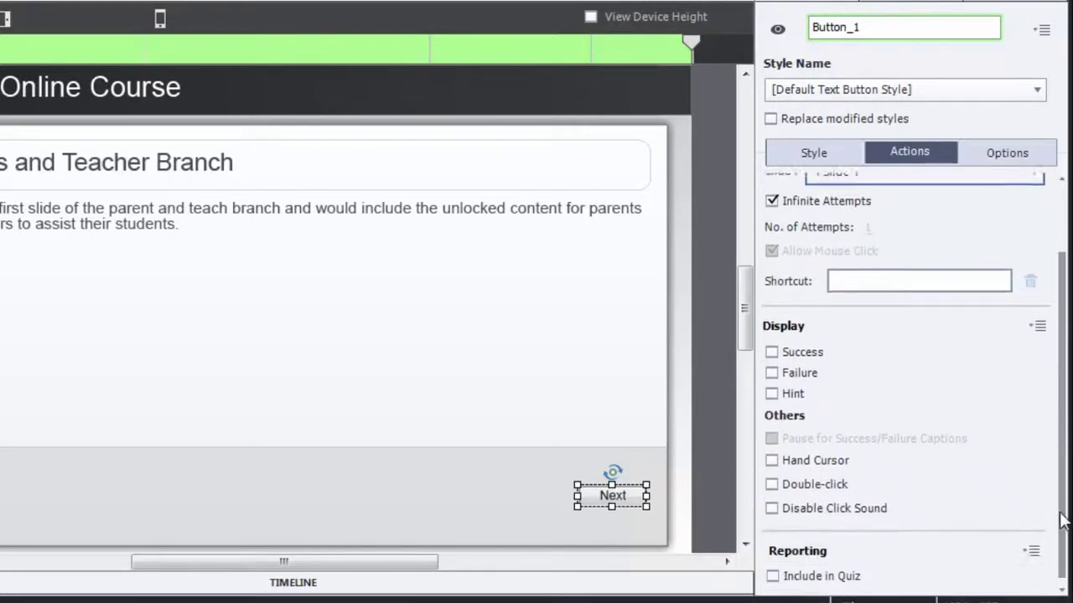
{"action": "left_click", "coordinate": [771, 506]}
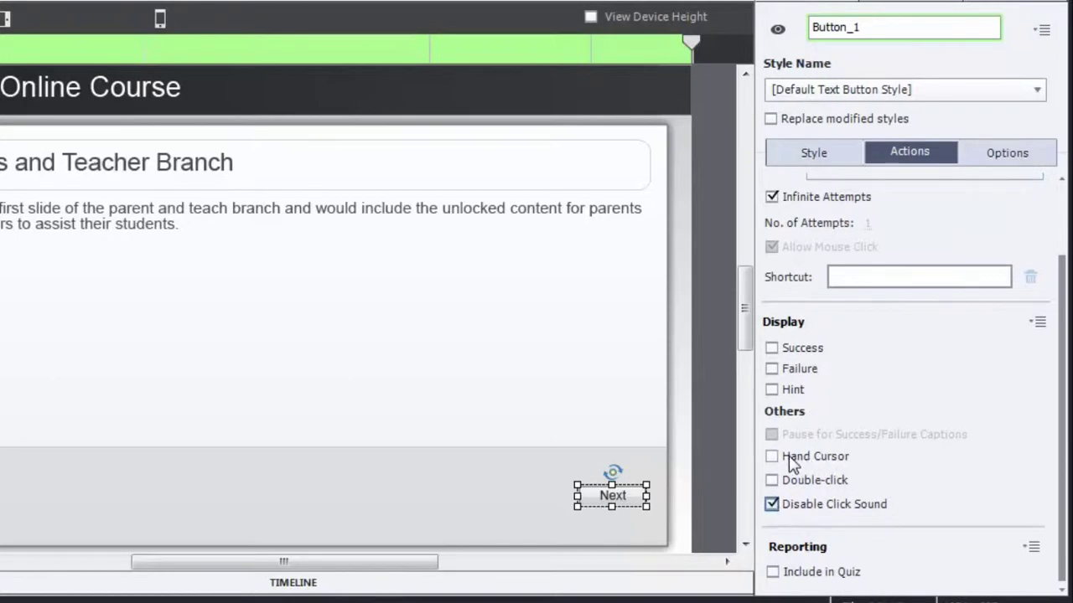
{"action": "left_click", "coordinate": [771, 457]}
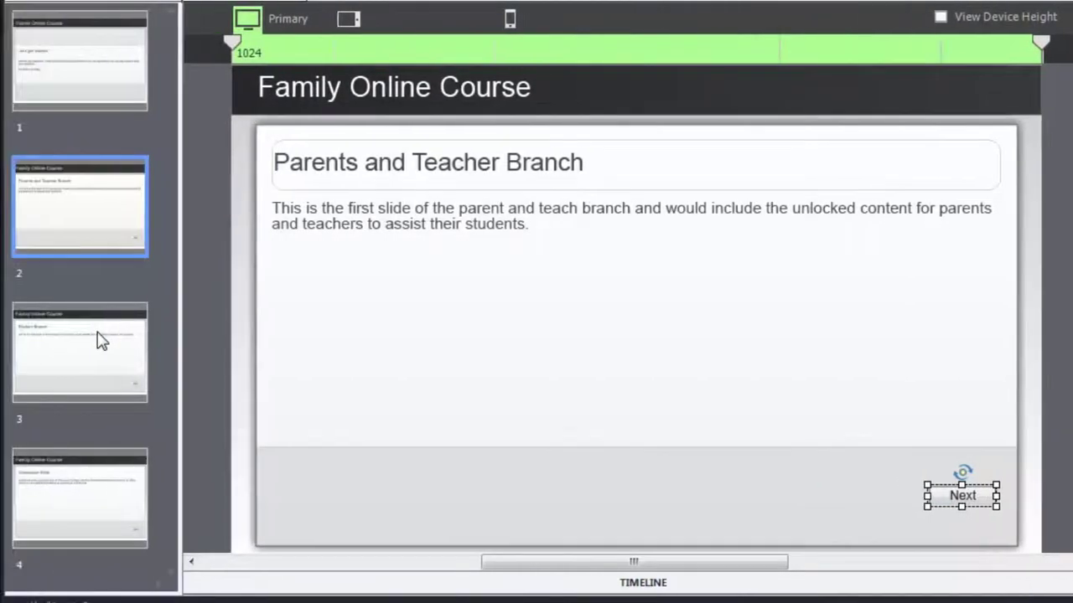
Enable the hand cursor and disable the click sound for the Next button on the Student Branch slide.
{"action": "left_click", "coordinate": [99, 340]}
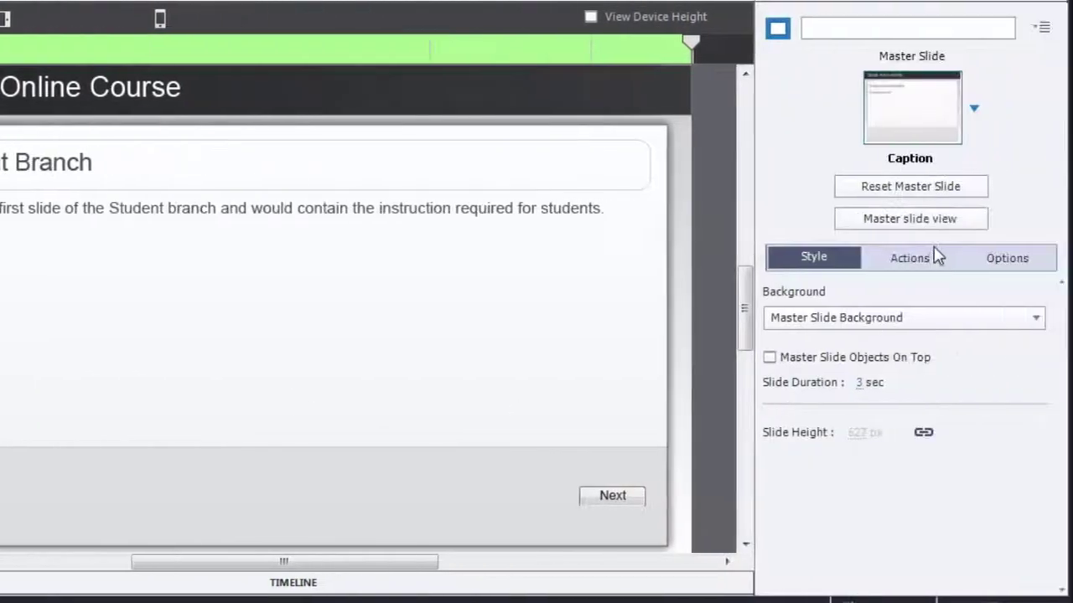
{"action": "left_click", "coordinate": [927, 259]}
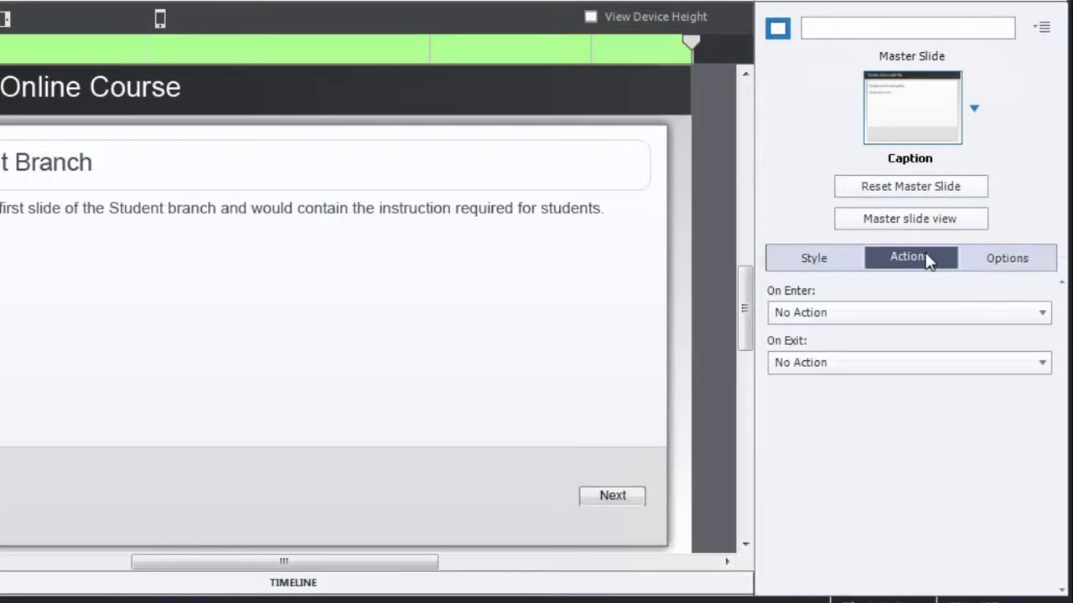
{"action": "left_click", "coordinate": [611, 497]}
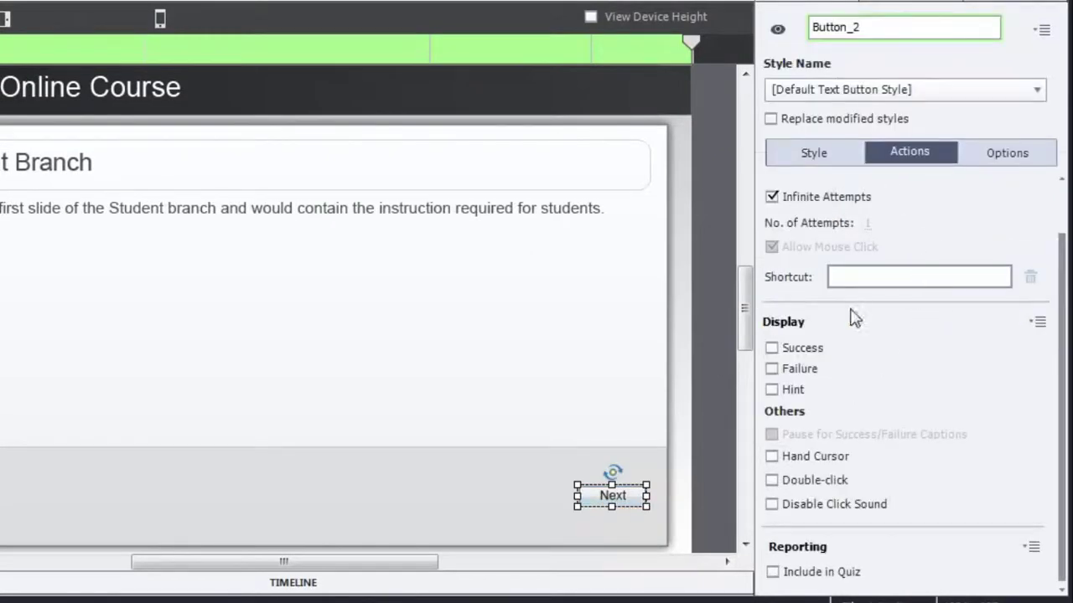
{"action": "left_click", "coordinate": [803, 456]}
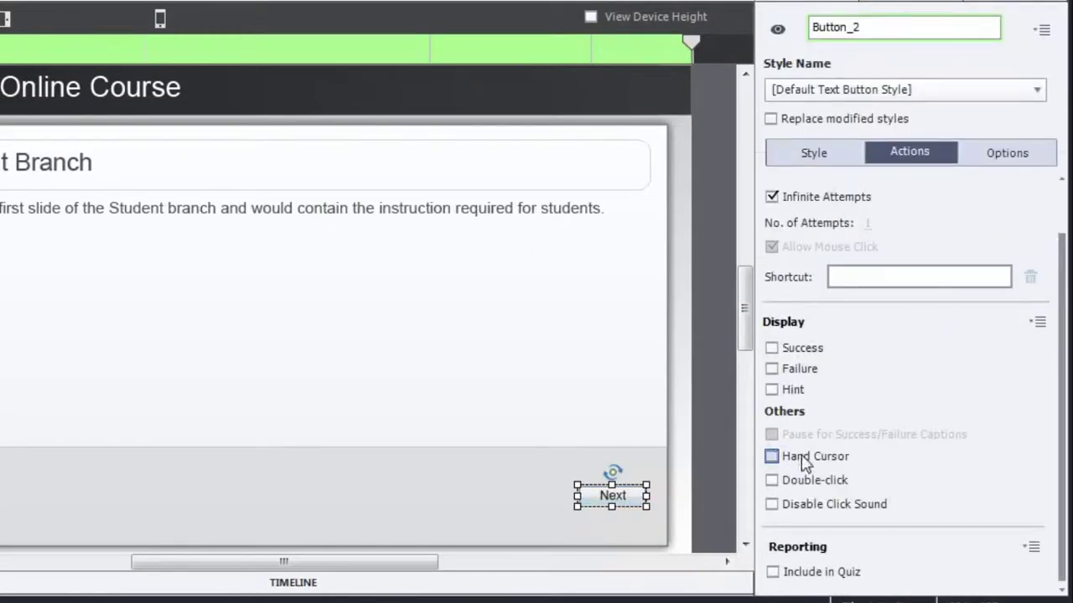
{"action": "left_click", "coordinate": [813, 510]}
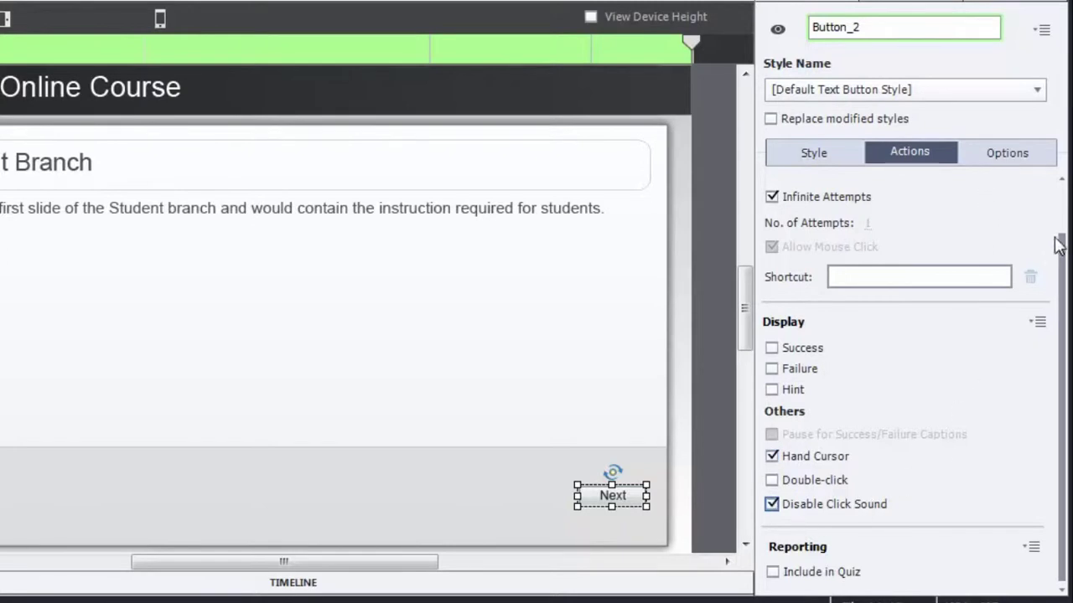
Set the Student Branch slide's Next button to jump to slide 4 on success.
{"action": "left_click_drag", "start_coordinate": [1063, 250], "coordinate": [1053, 162]}
{"action": "left_click", "coordinate": [863, 216]}
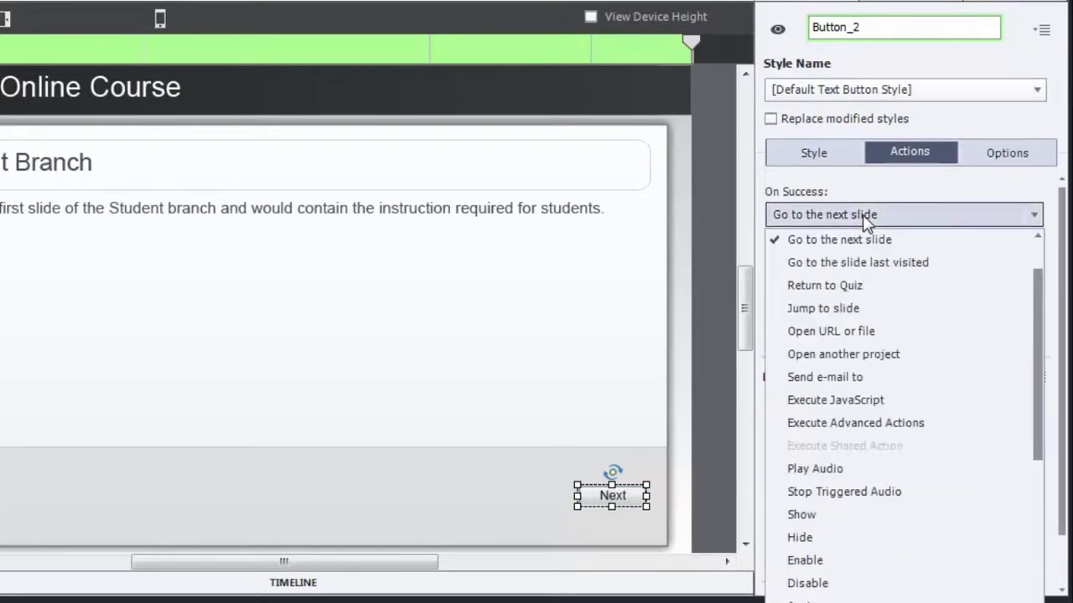
{"action": "left_click", "coordinate": [876, 309]}
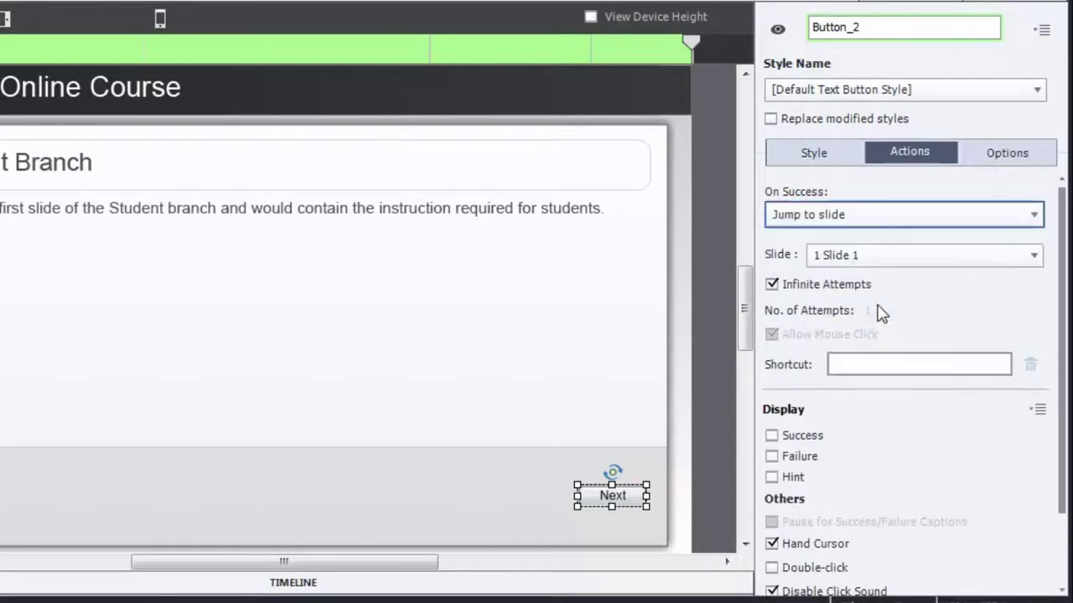
{"action": "left_click", "coordinate": [876, 257]}
{"action": "left_click", "coordinate": [873, 356]}
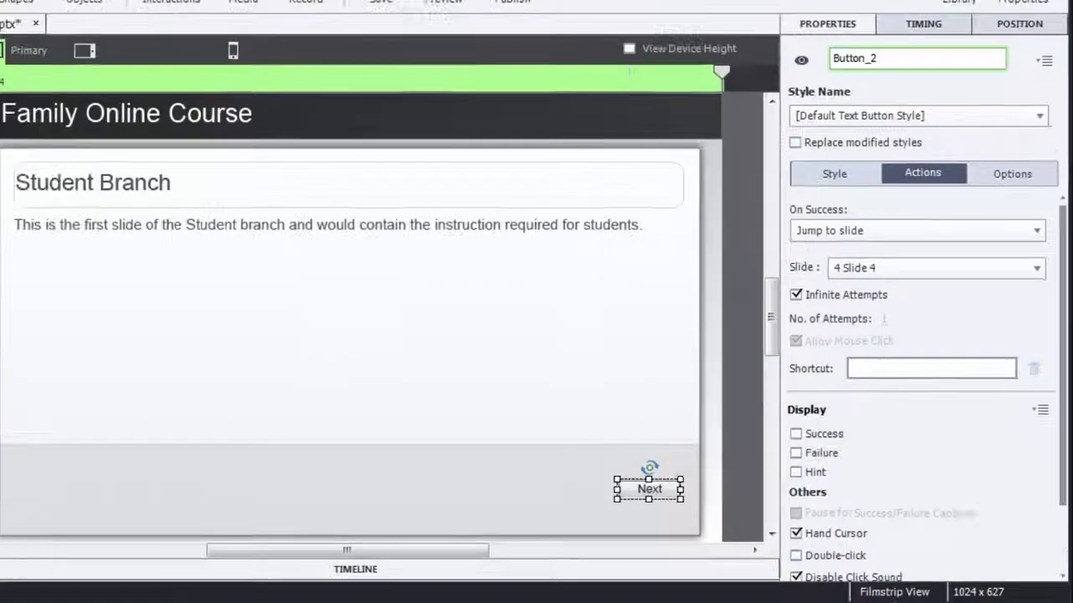
Insert a text entry box on slide 1, place it just below "Click Next to begin." aligned with the text, and enlarge it.
{"action": "left_click", "coordinate": [92, 252]}
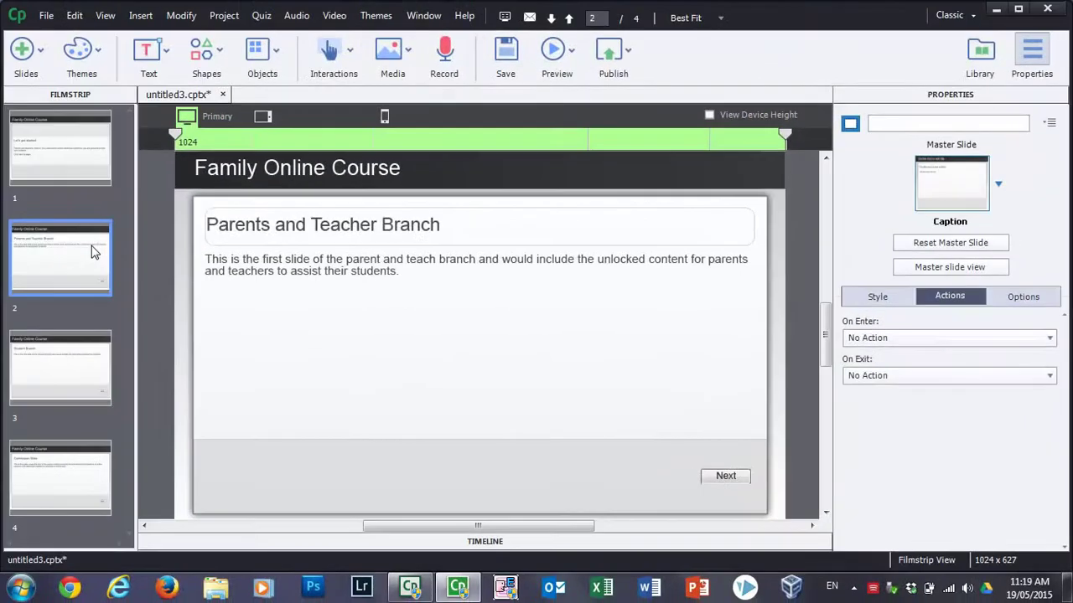
{"action": "left_click", "coordinate": [63, 139]}
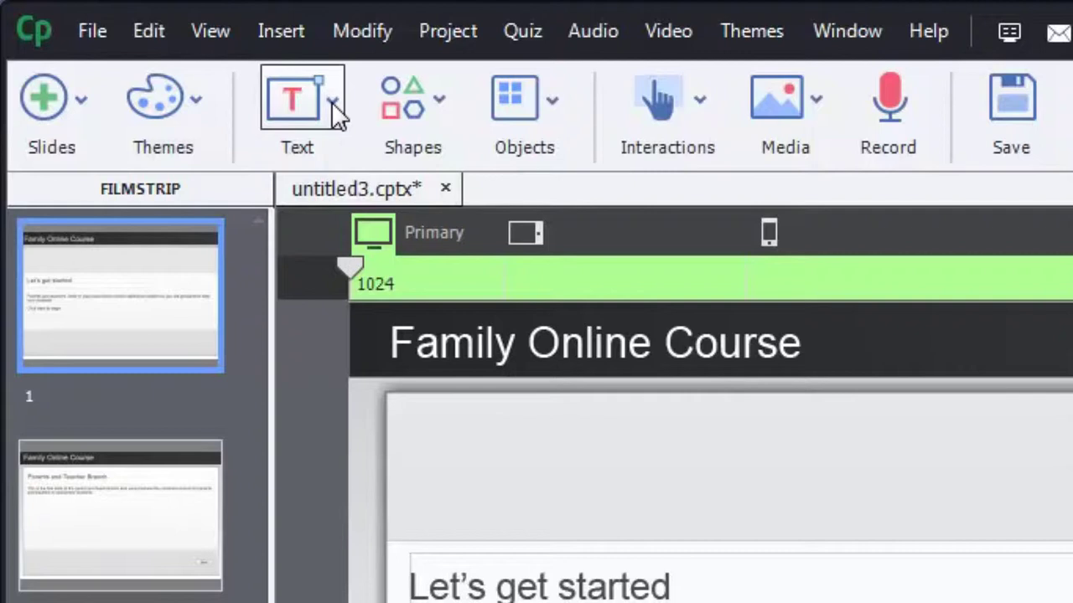
{"action": "left_click", "coordinate": [334, 113]}
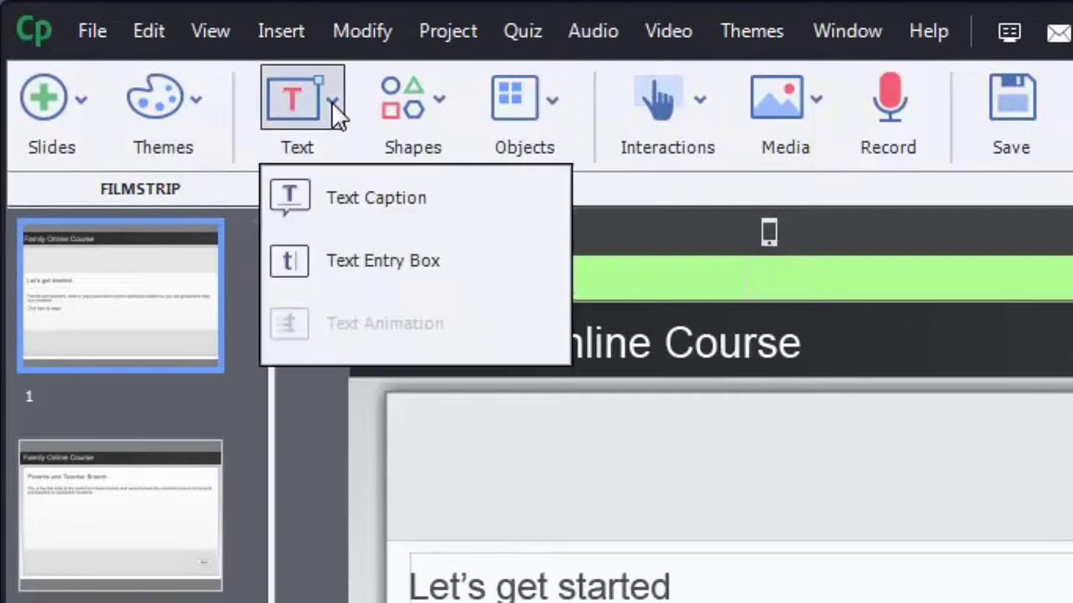
{"action": "left_click", "coordinate": [362, 262]}
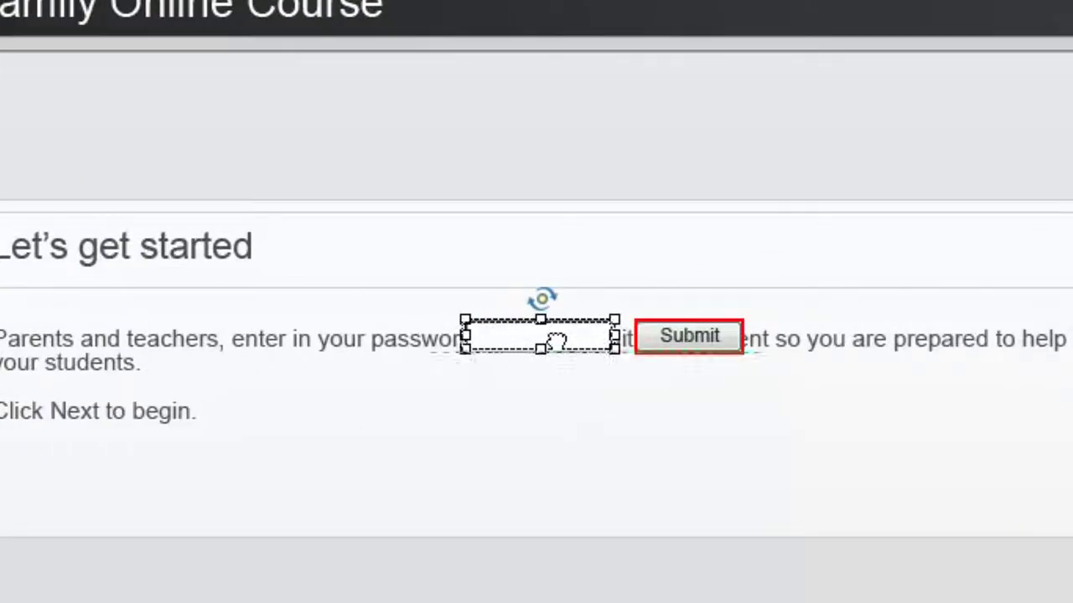
{"action": "left_click_drag", "start_coordinate": [555, 341], "coordinate": [83, 461]}
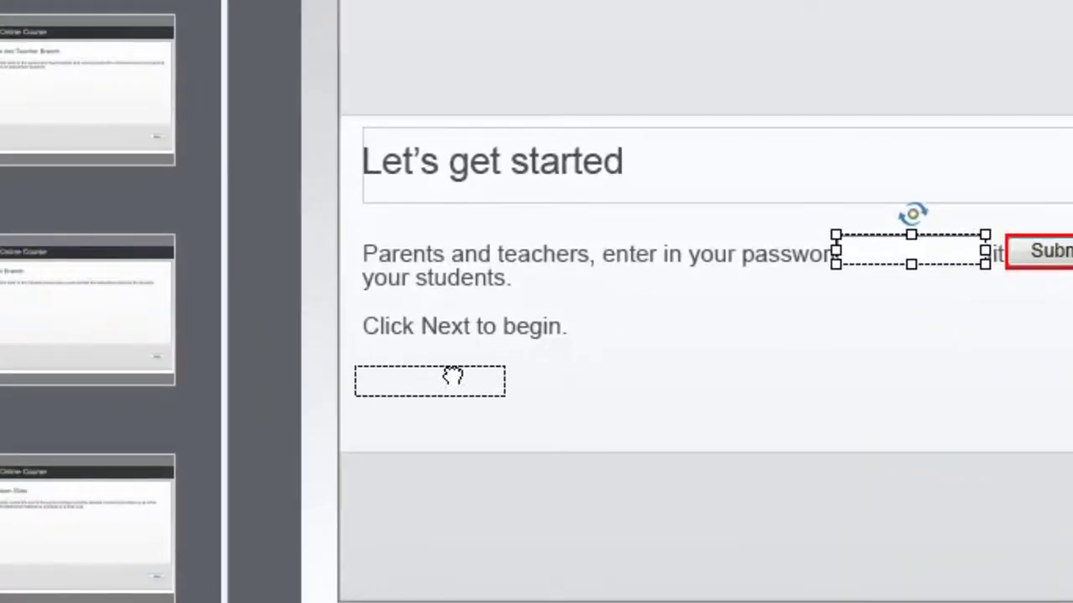
{"action": "left_click_drag", "start_coordinate": [452, 377], "coordinate": [591, 369]}
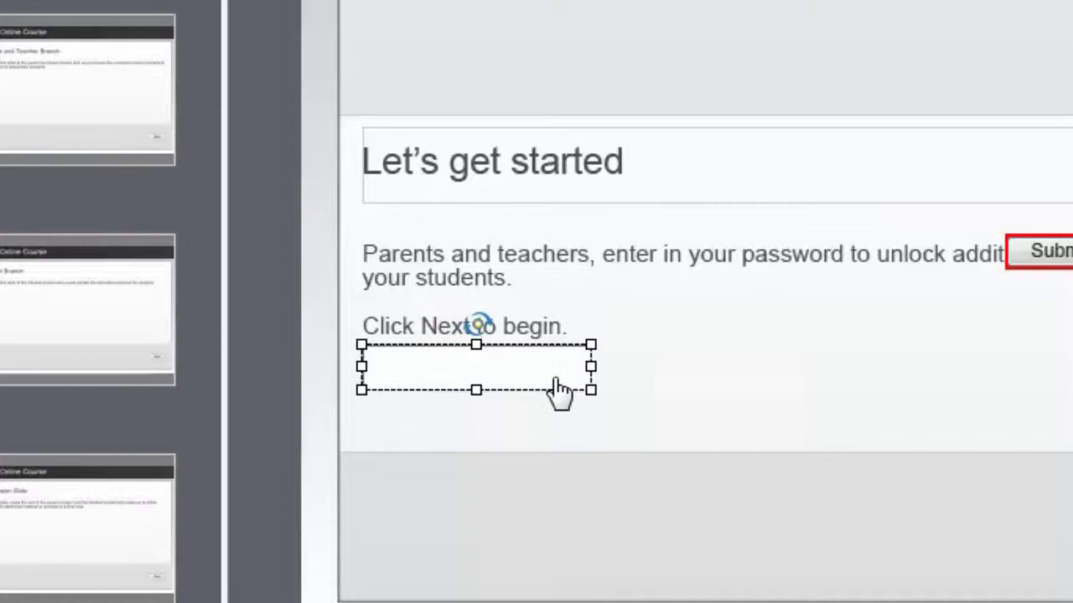
{"action": "left_click_drag", "start_coordinate": [514, 366], "coordinate": [514, 375]}
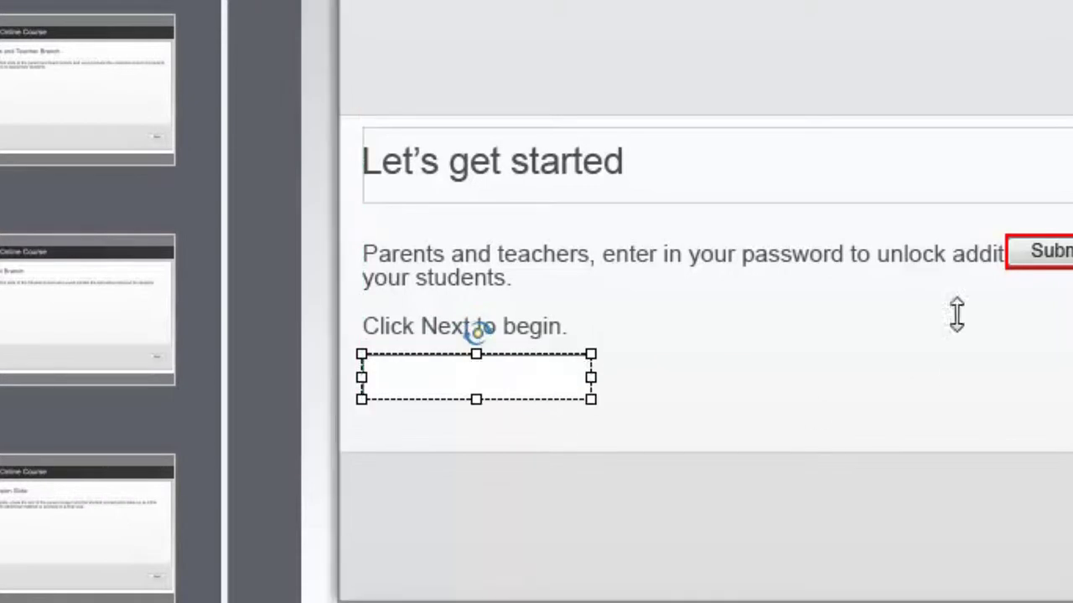
Move the Submit button to the lower-right area of slide 1's footer and change its caption to Next.
{"action": "left_click", "coordinate": [1058, 254]}
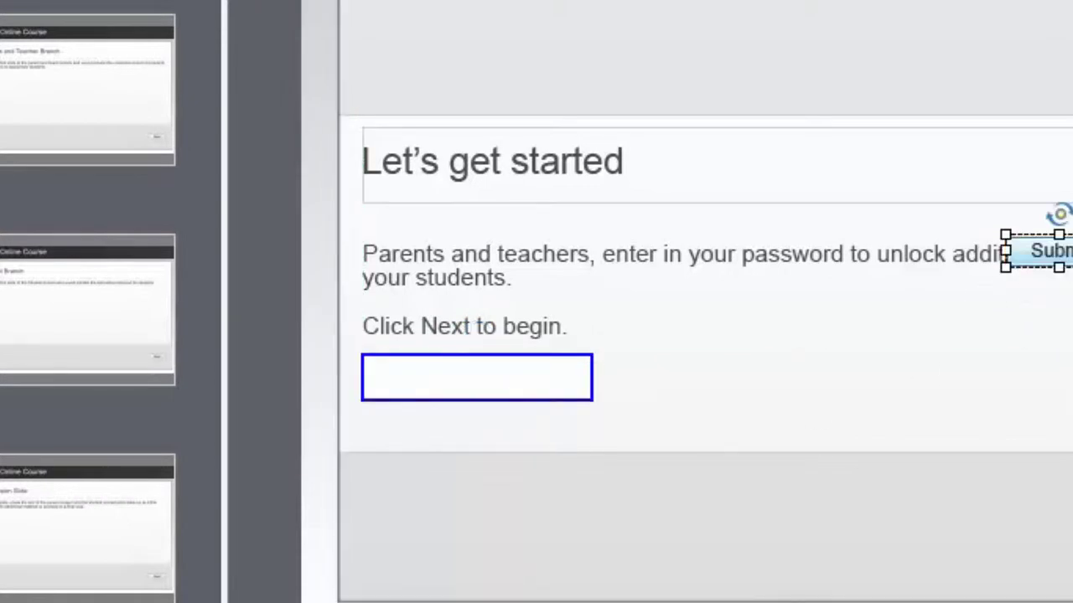
{"action": "left_click_drag", "start_coordinate": [1058, 252], "coordinate": [1053, 532]}
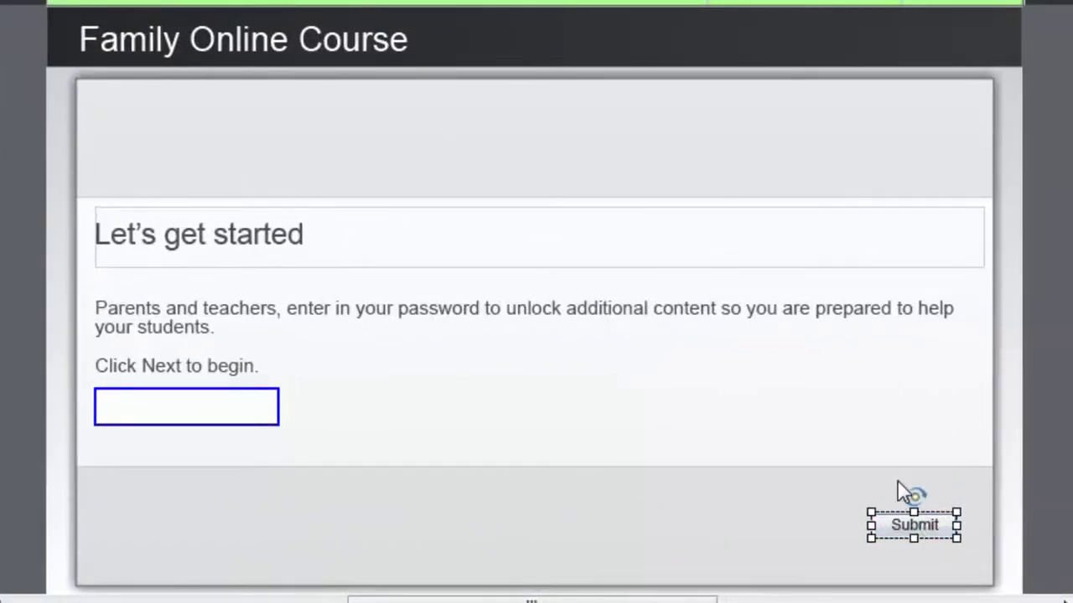
{"action": "left_click", "coordinate": [217, 413]}
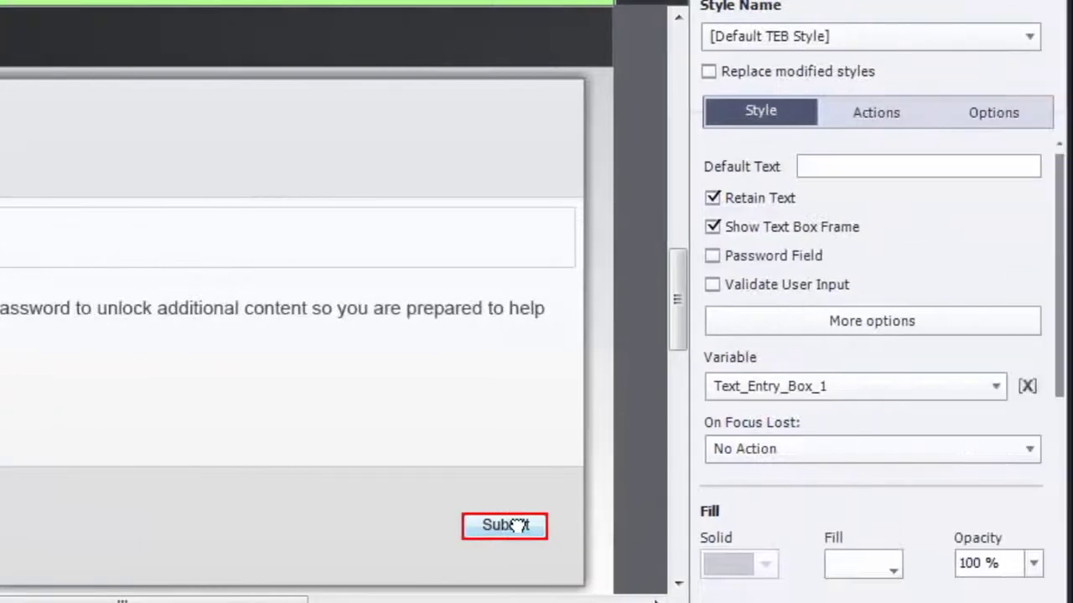
{"action": "left_click", "coordinate": [917, 528]}
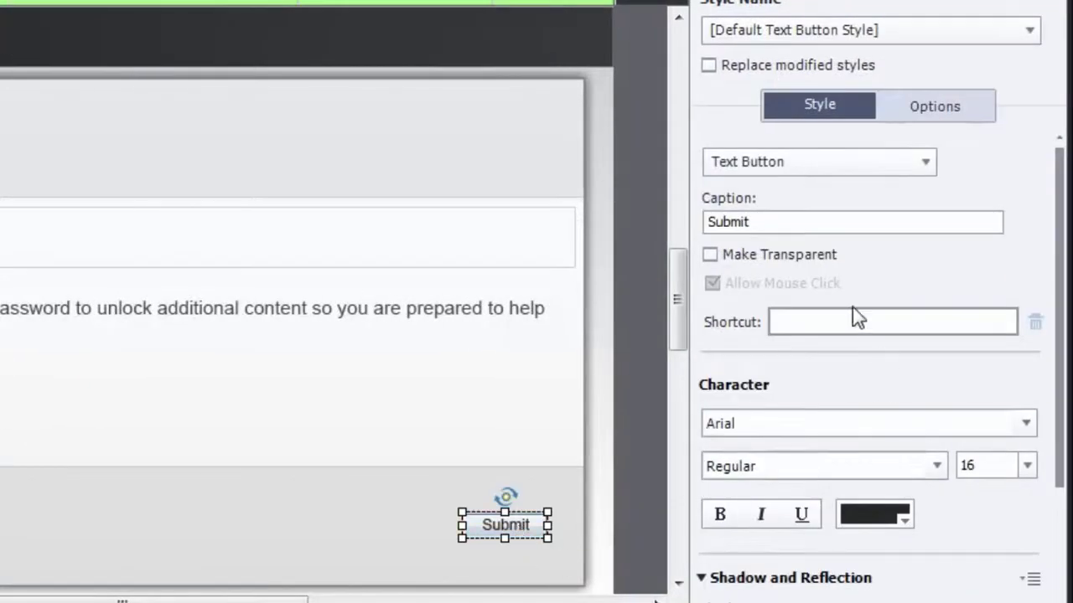
{"action": "left_click_drag", "start_coordinate": [771, 221], "coordinate": [687, 221]}
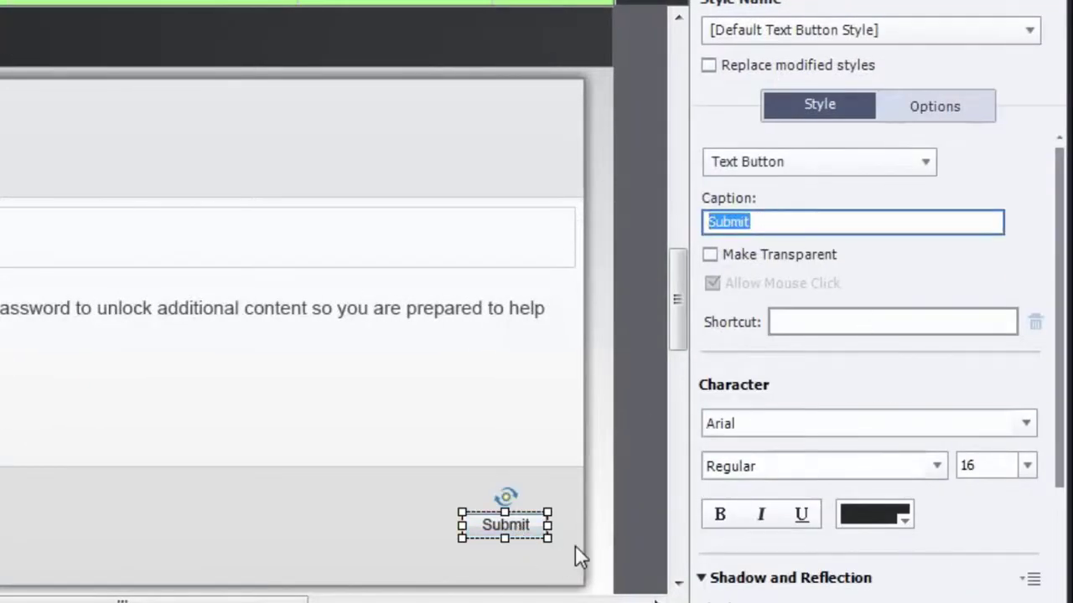
{"action": "type", "text": "N"}
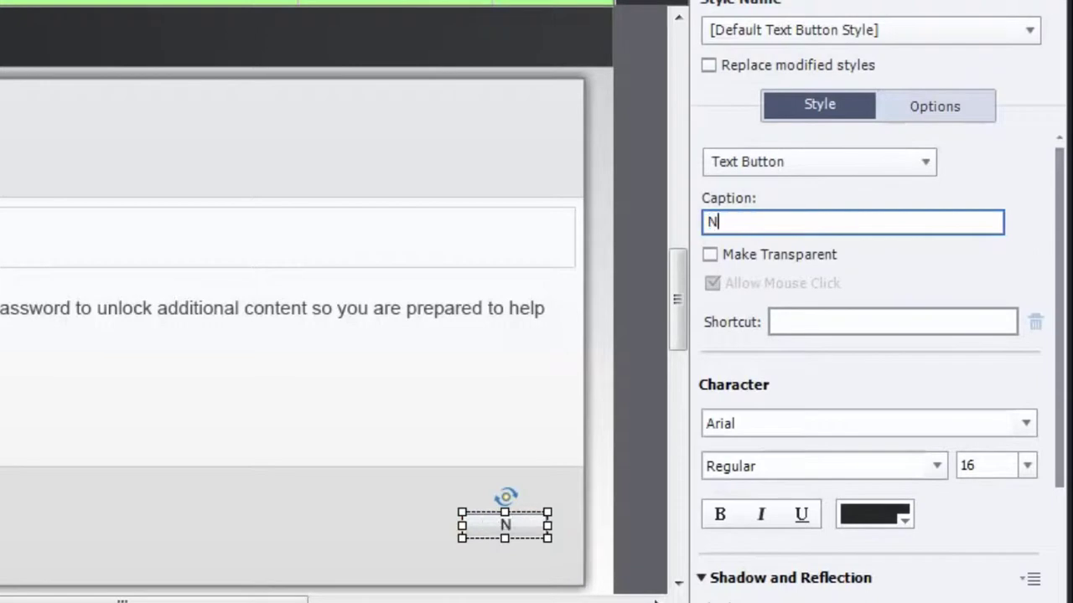
{"action": "type", "text": "ext"}
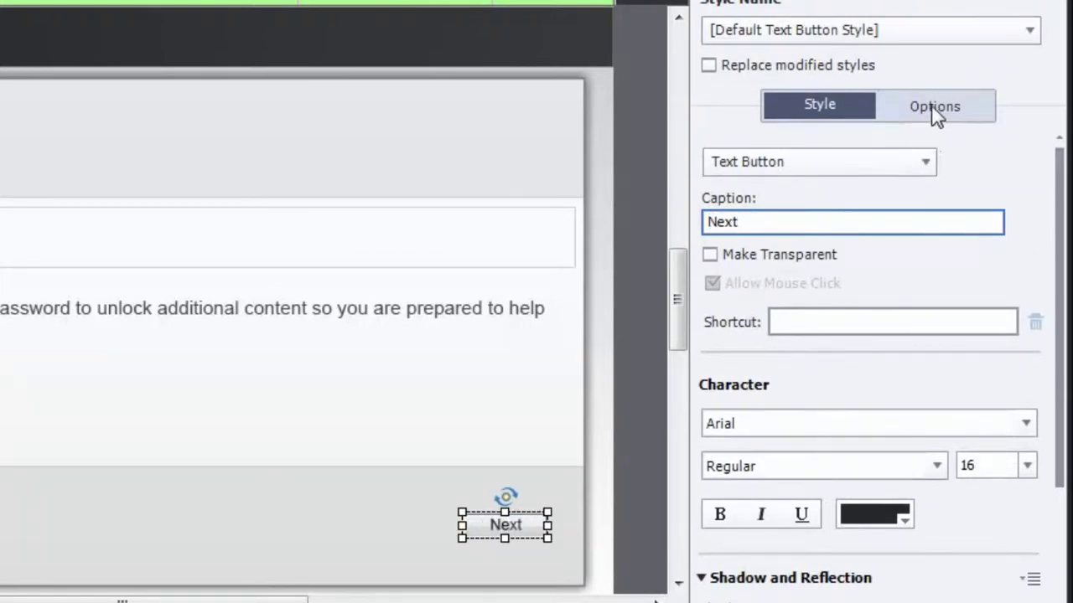
{"action": "left_click", "coordinate": [902, 108]}
{"action": "left_click", "coordinate": [817, 112]}
Make slide 1's text entry box a password field and assign it a new variable named password.
{"action": "left_click", "coordinate": [115, 481]}
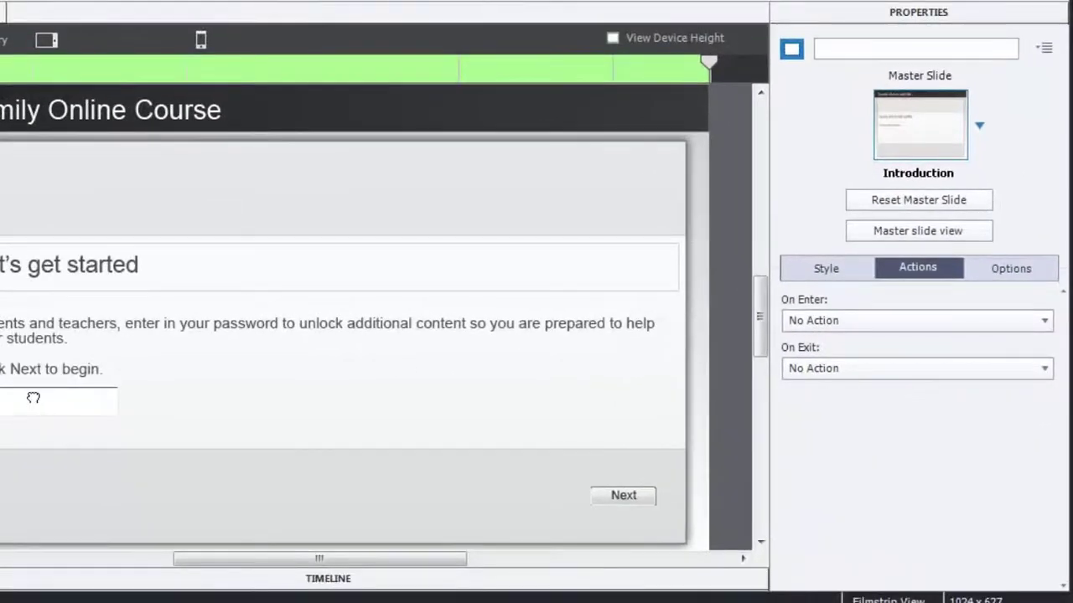
{"action": "left_click", "coordinate": [37, 406]}
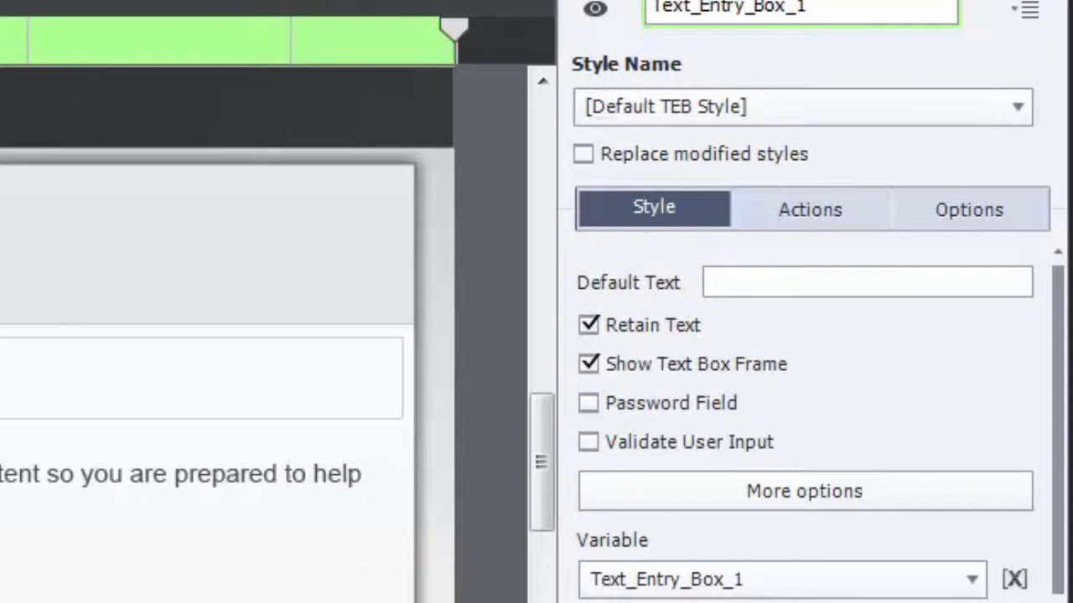
{"action": "left_click", "coordinate": [590, 403]}
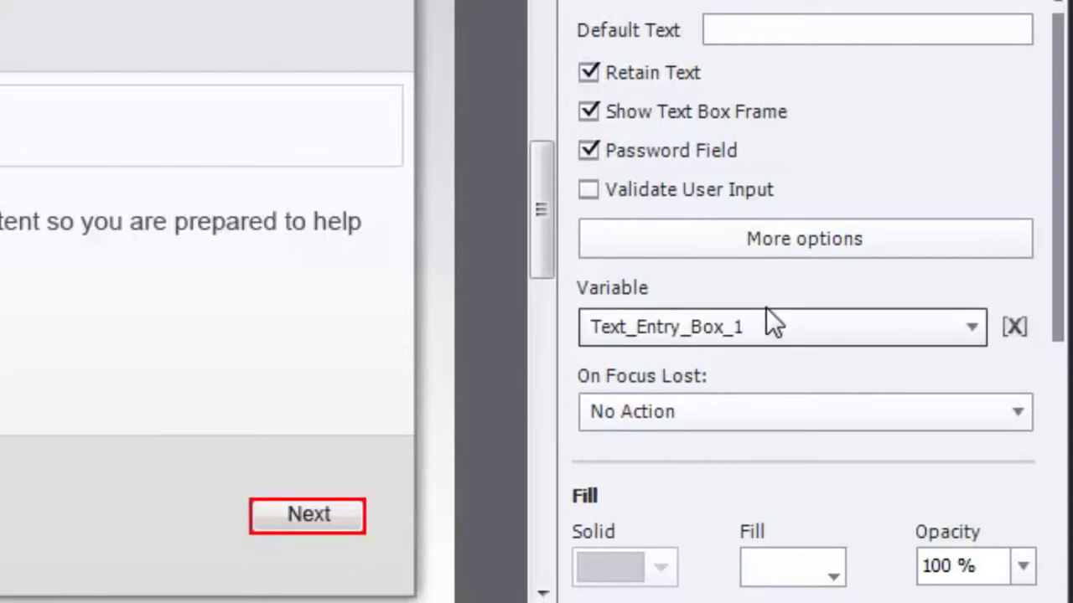
{"action": "left_click", "coordinate": [1016, 325]}
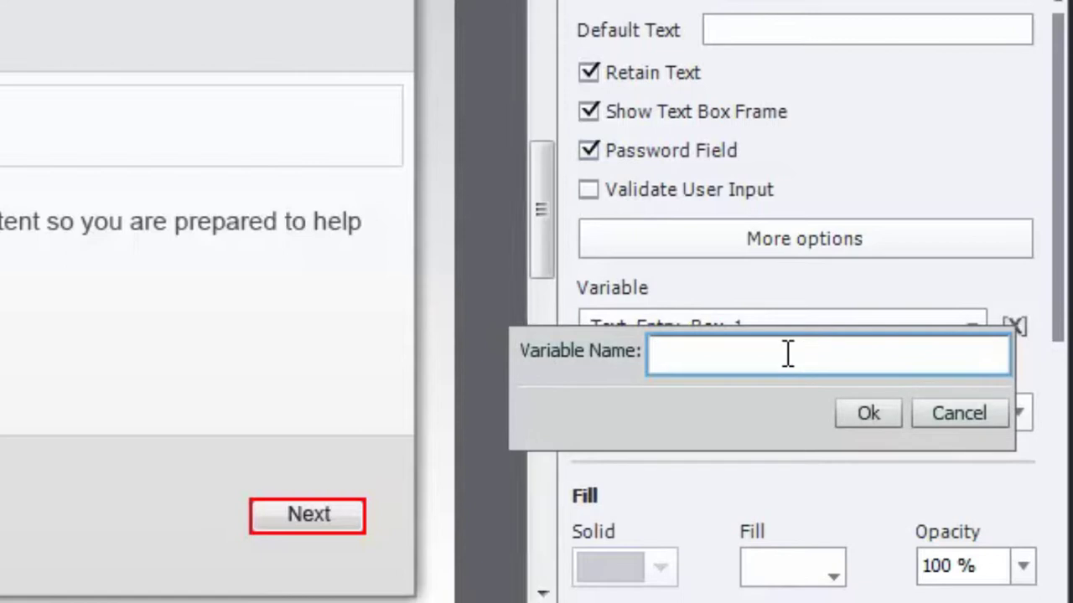
{"action": "type", "text": "password"}
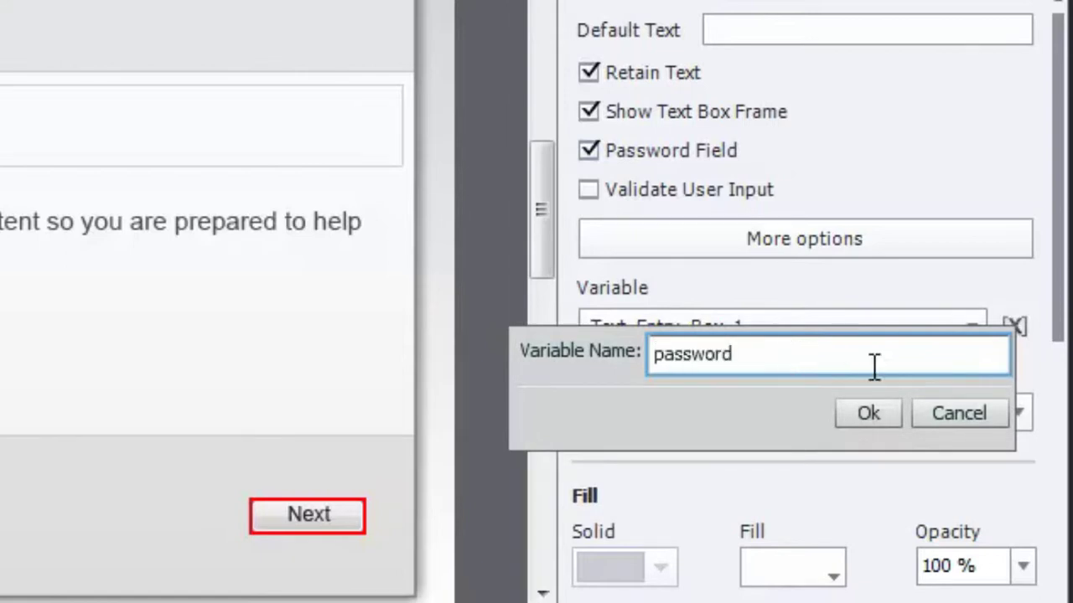
{"action": "left_click", "coordinate": [870, 412]}
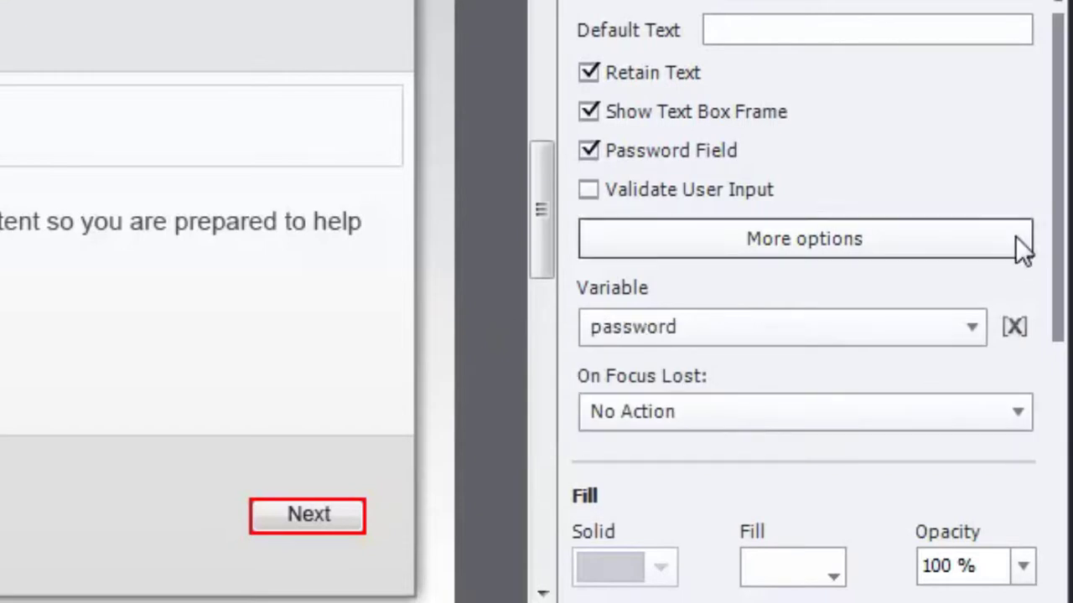
Set the text entry box's On Success action to Execute Advanced Actions.
{"action": "left_click_drag", "start_coordinate": [1060, 151], "coordinate": [1062, 402]}
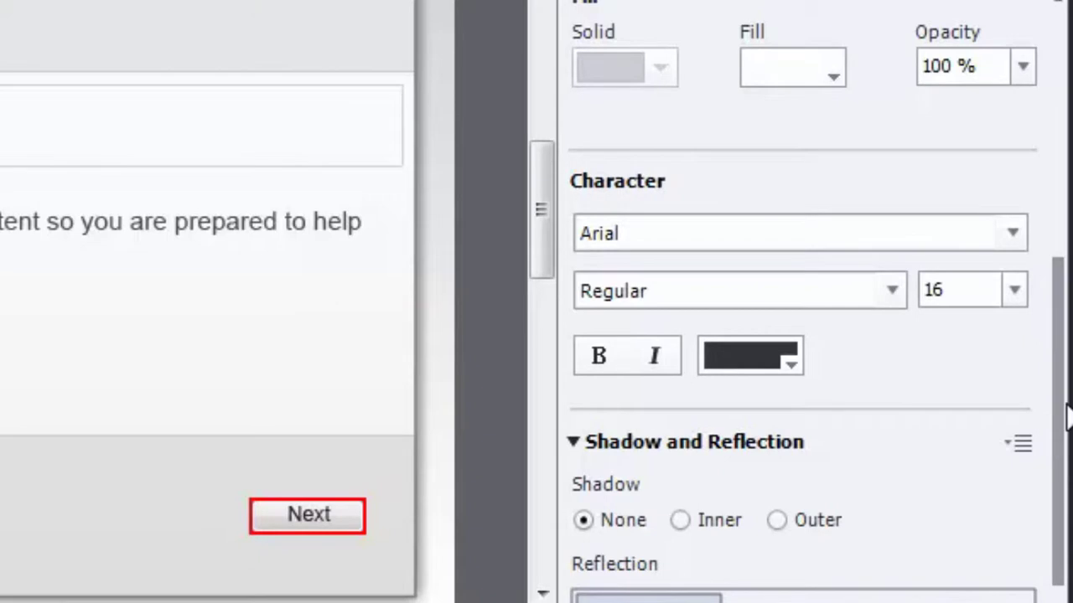
{"action": "left_click_drag", "start_coordinate": [1067, 430], "coordinate": [1034, 382]}
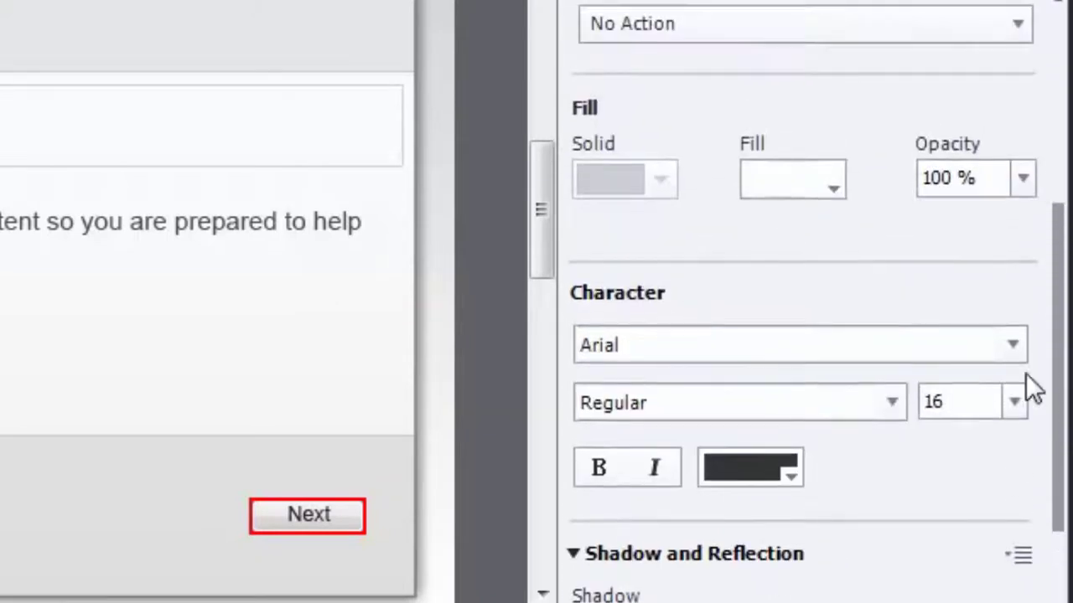
{"action": "left_click_drag", "start_coordinate": [1056, 318], "coordinate": [1060, 44]}
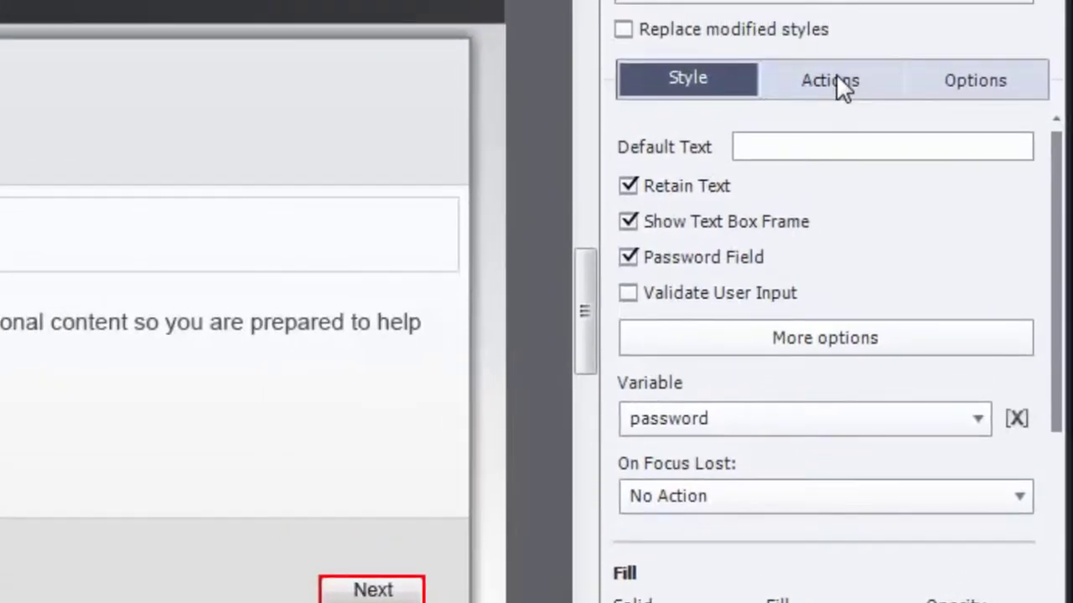
{"action": "left_click", "coordinate": [835, 74]}
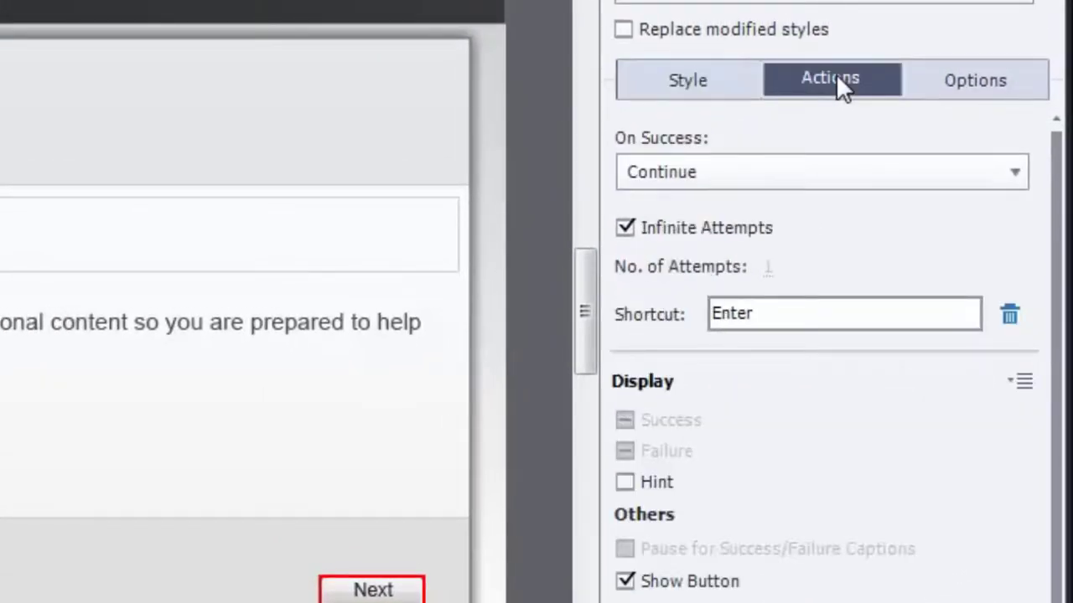
{"action": "left_click", "coordinate": [804, 169]}
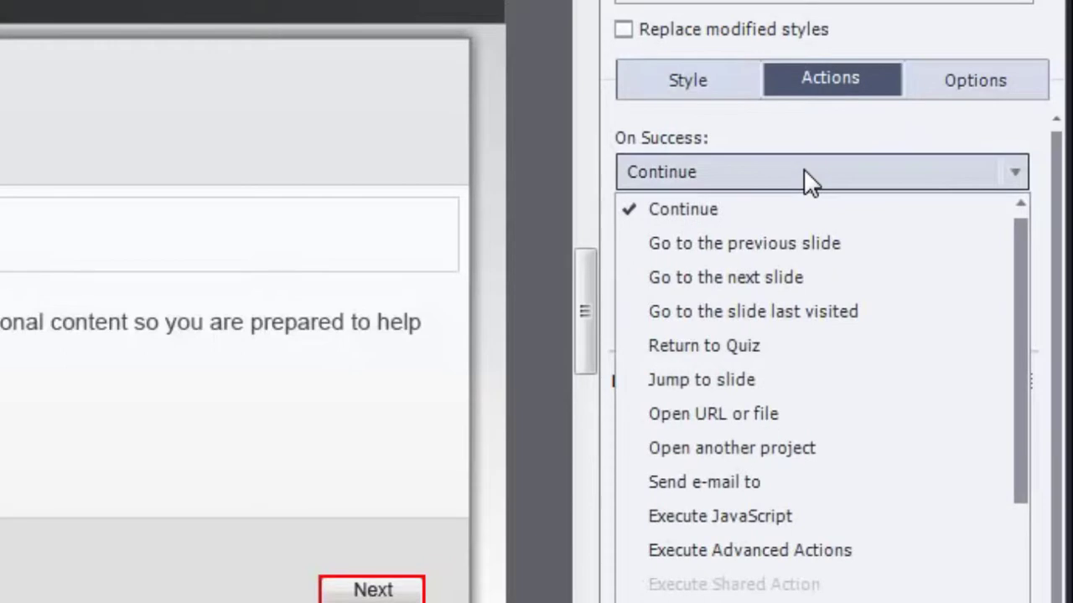
{"action": "left_click", "coordinate": [806, 553]}
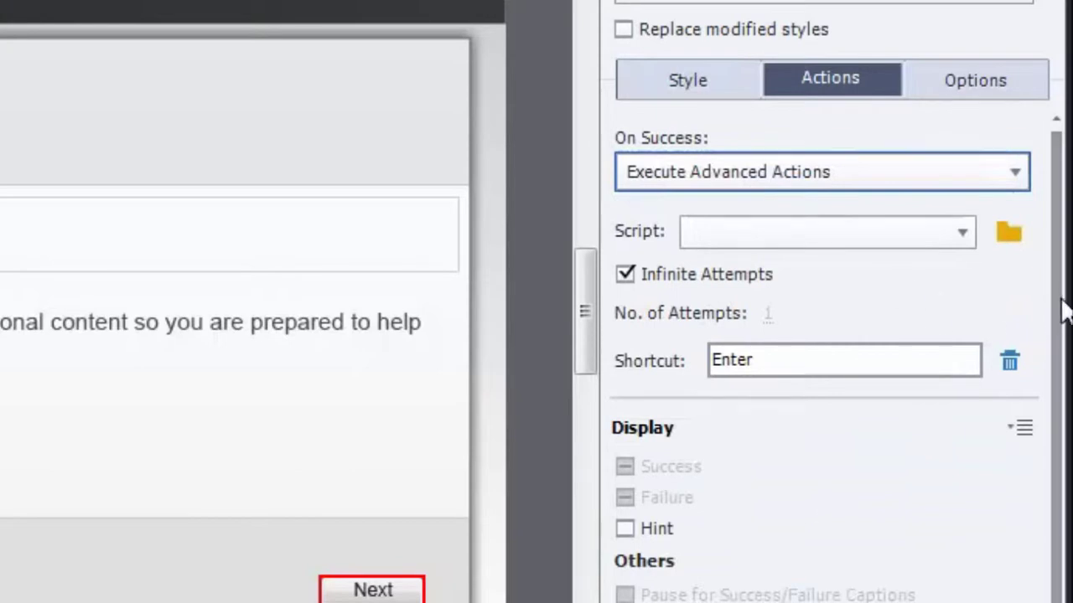
Start a new conditional advanced action named Check_Password for the text entry box's success script.
{"action": "left_click_drag", "start_coordinate": [1062, 319], "coordinate": [1060, 359]}
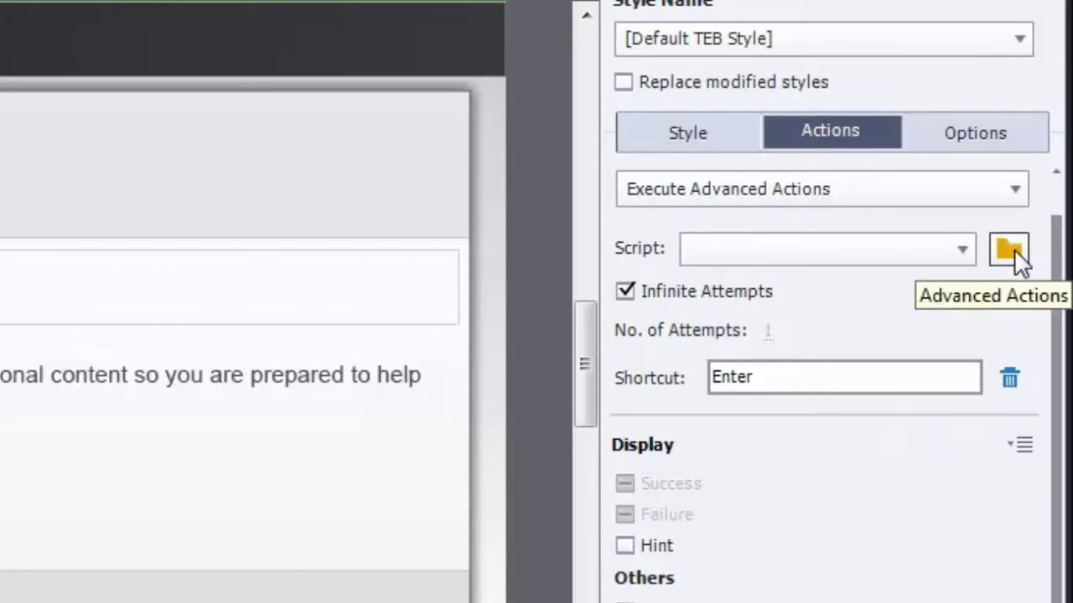
{"action": "left_click", "coordinate": [976, 134]}
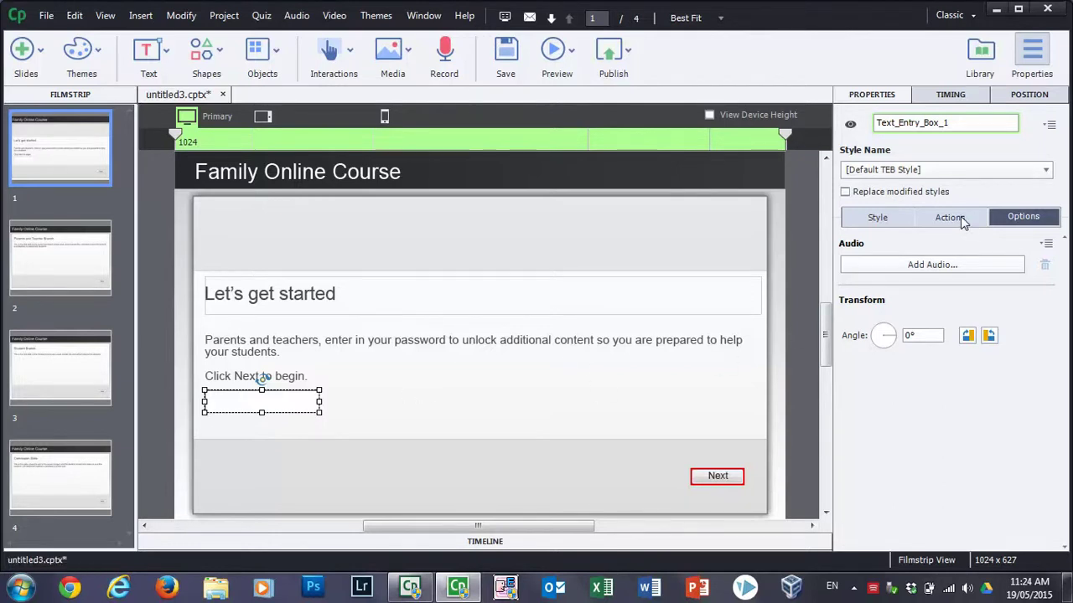
{"action": "left_click", "coordinate": [962, 221]}
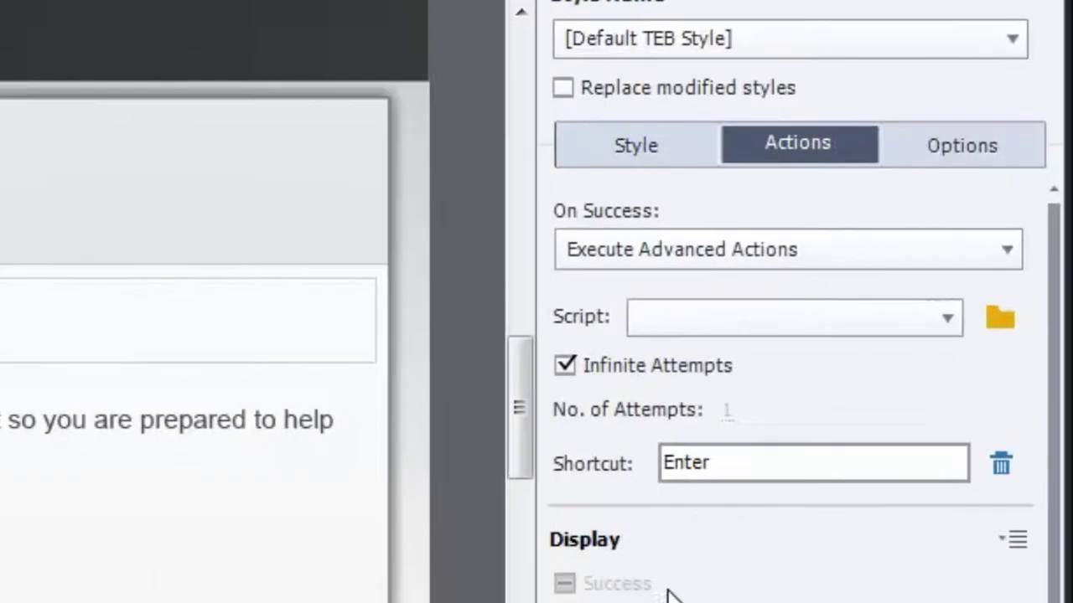
{"action": "left_click", "coordinate": [1010, 315]}
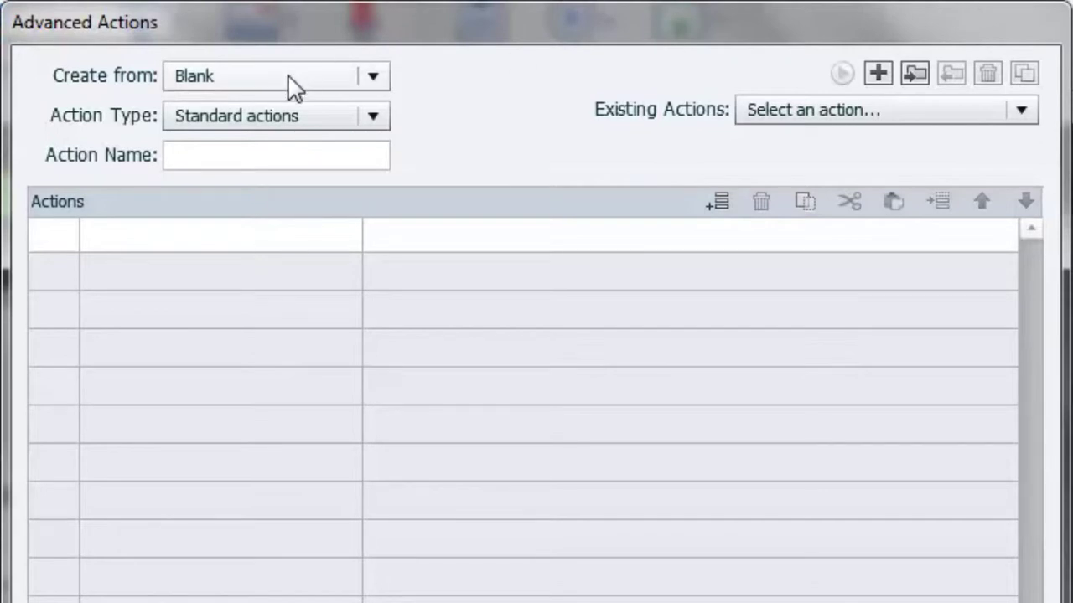
{"action": "left_click", "coordinate": [311, 124]}
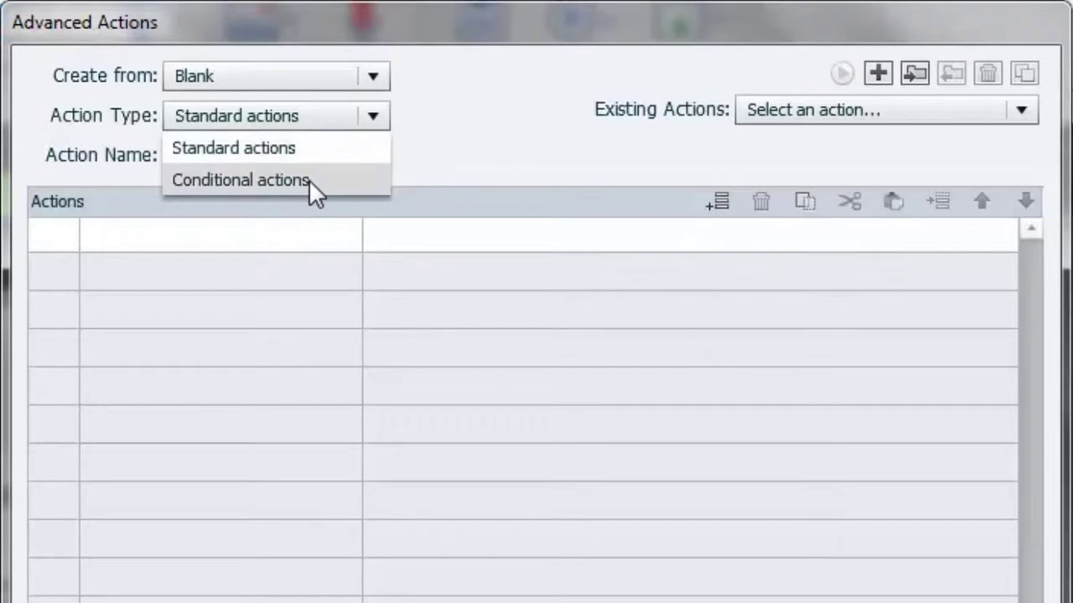
{"action": "left_click", "coordinate": [308, 180]}
{"action": "left_click", "coordinate": [206, 160]}
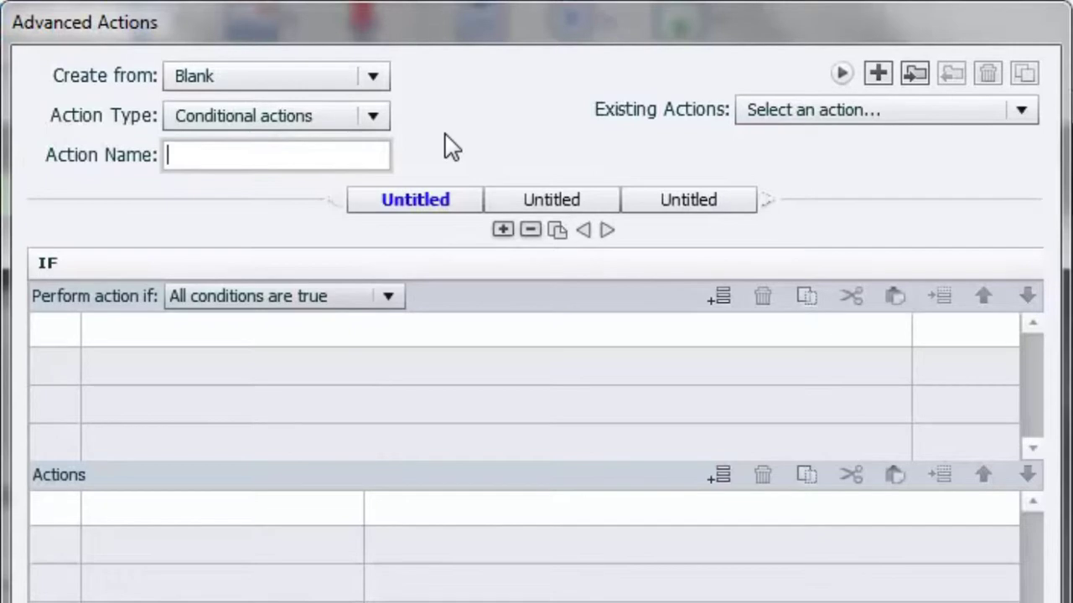
{"action": "type", "text": "Check_"}
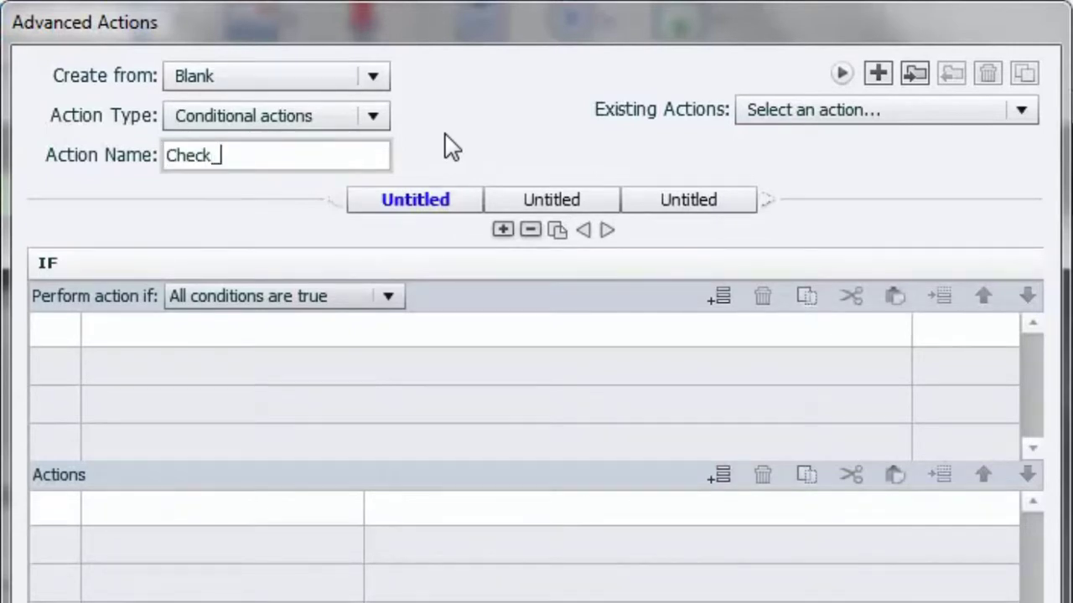
{"action": "type", "text": "Password"}
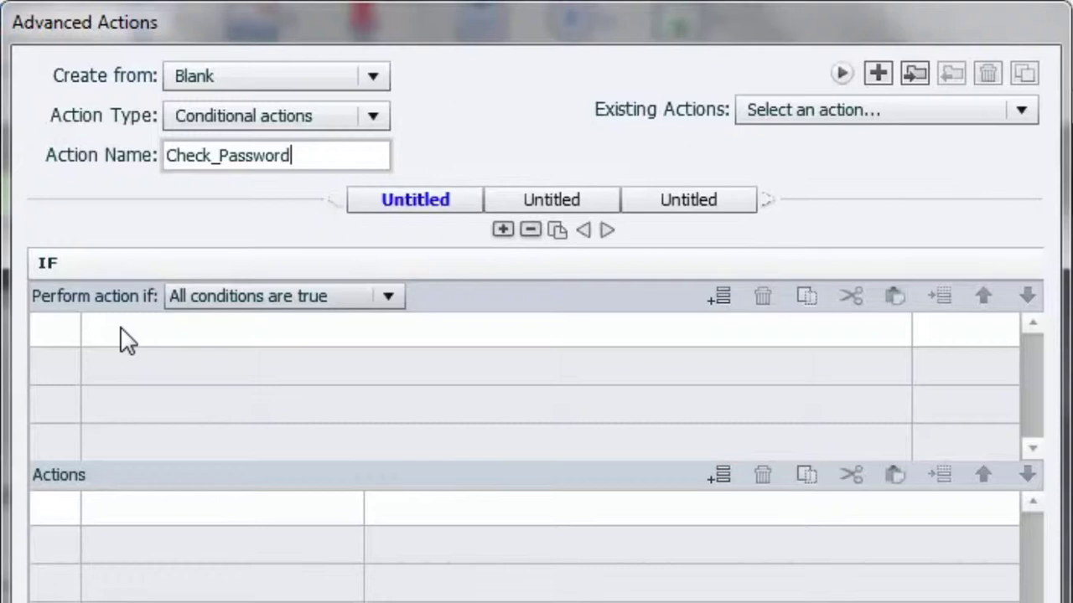
Add an IF condition that uses the password variable with the is equal to comparison operator.
{"action": "left_click", "coordinate": [121, 328]}
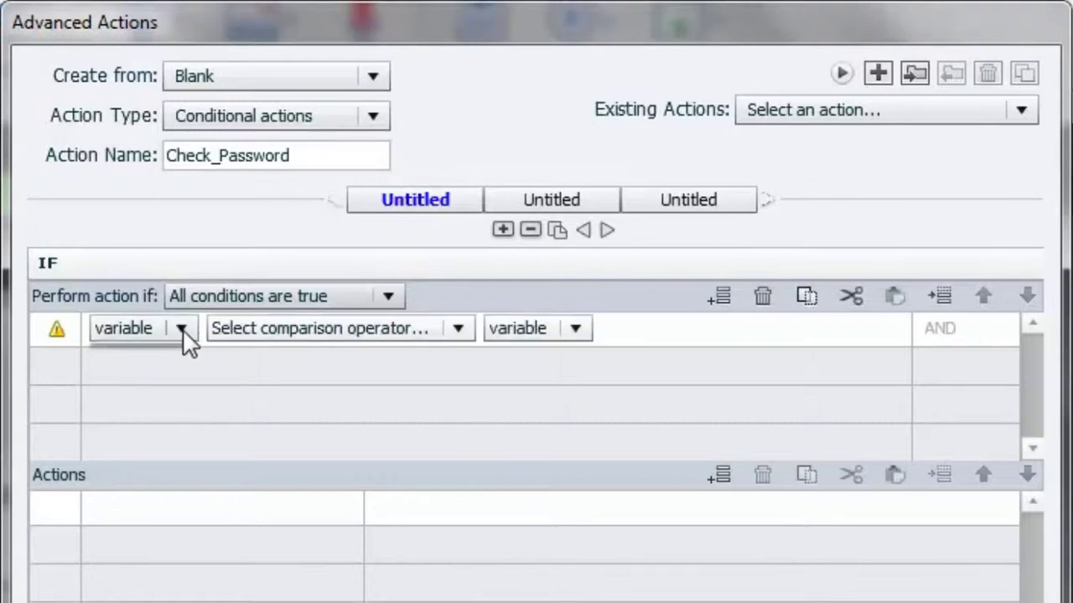
{"action": "left_click", "coordinate": [181, 328]}
{"action": "left_click", "coordinate": [124, 358]}
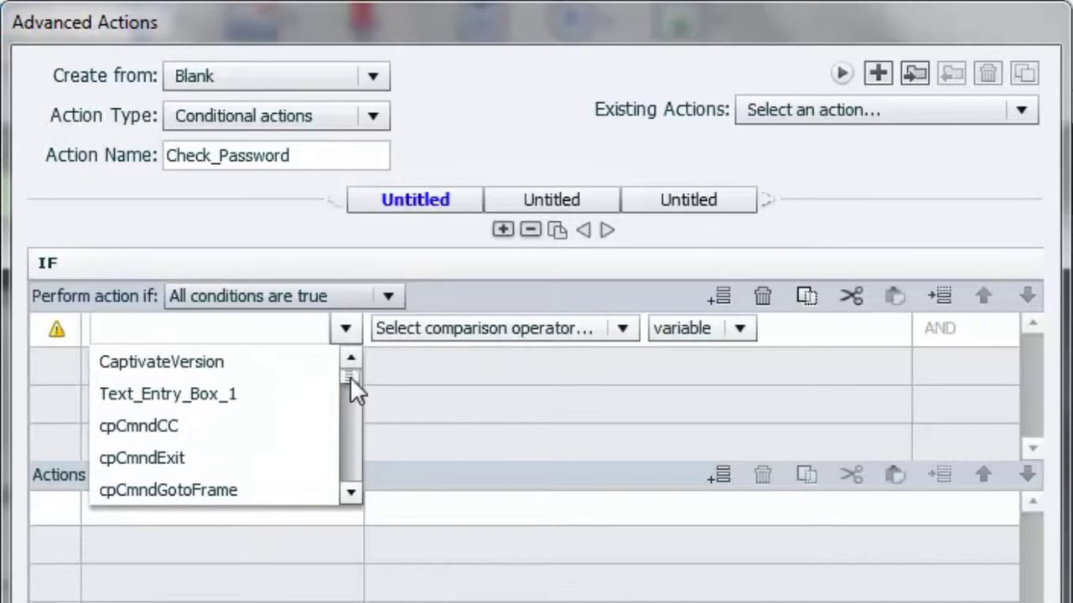
{"action": "left_click_drag", "start_coordinate": [350, 377], "coordinate": [350, 491]}
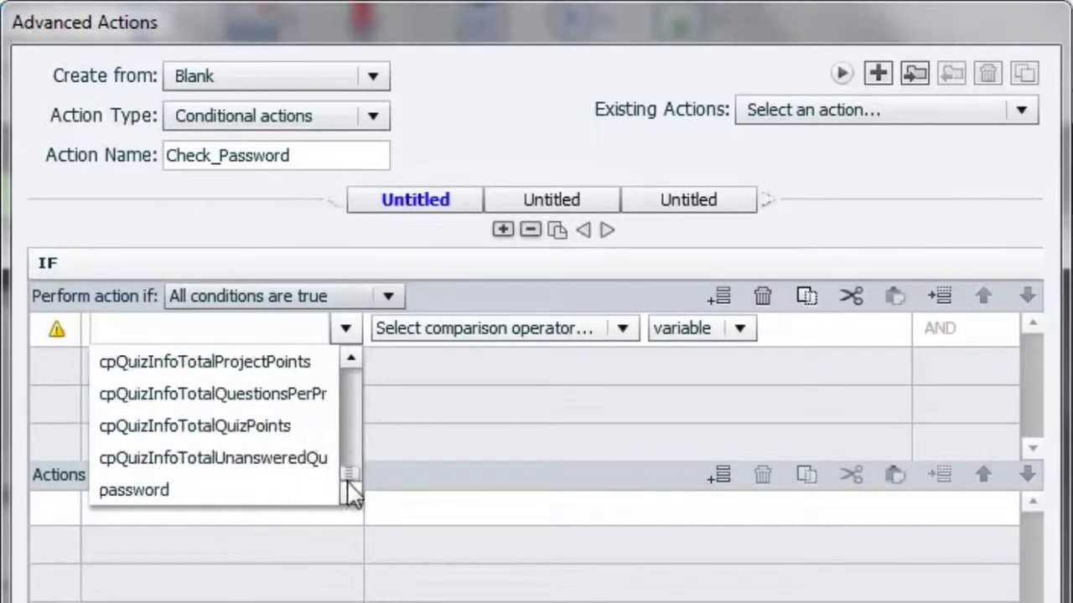
{"action": "left_click", "coordinate": [159, 493]}
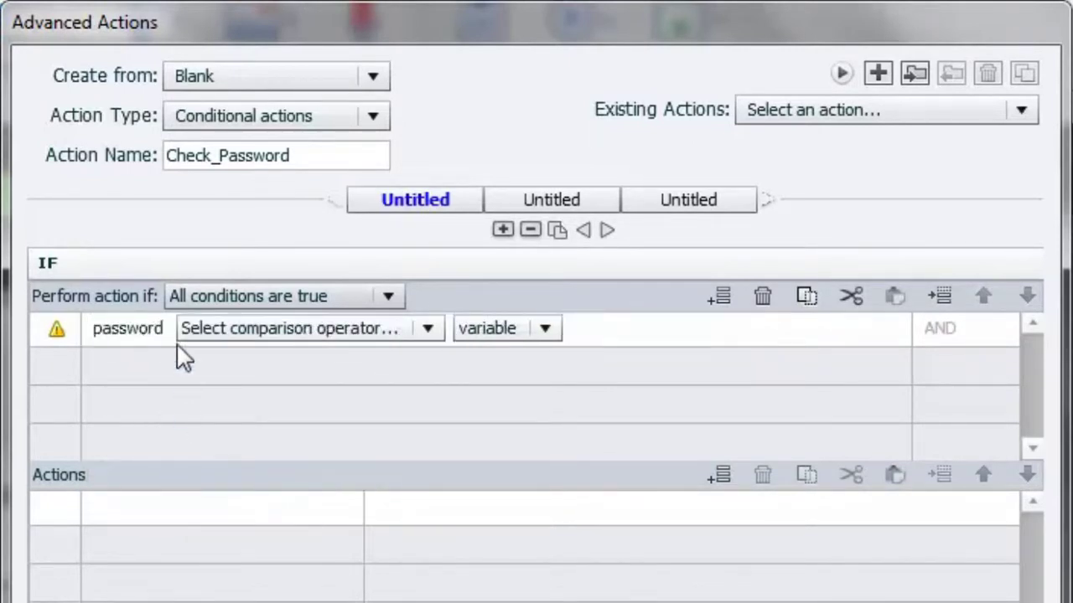
{"action": "left_click", "coordinate": [256, 338]}
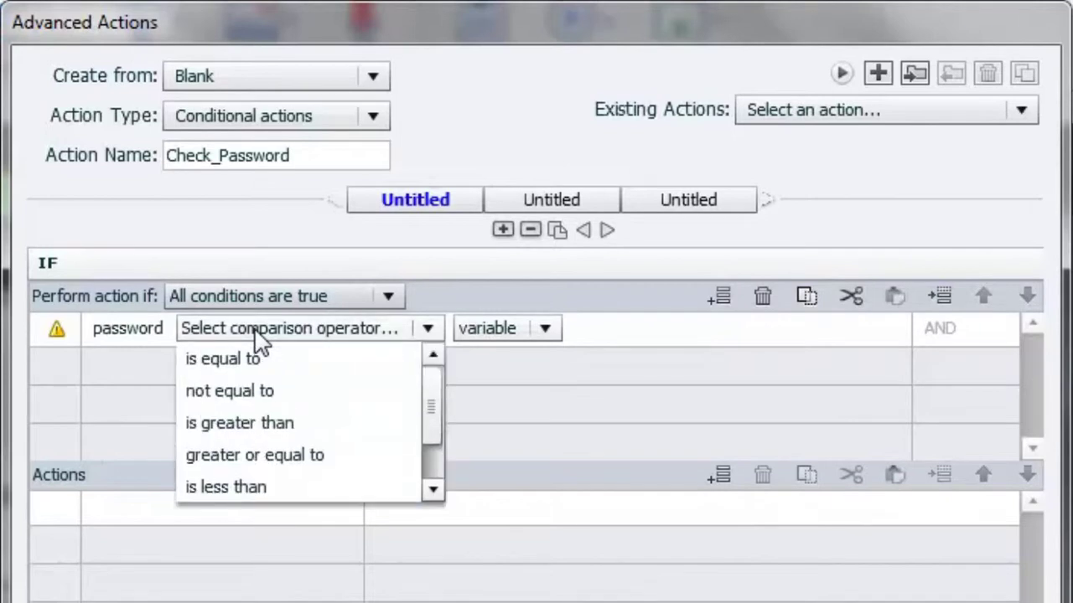
{"action": "left_click", "coordinate": [265, 360]}
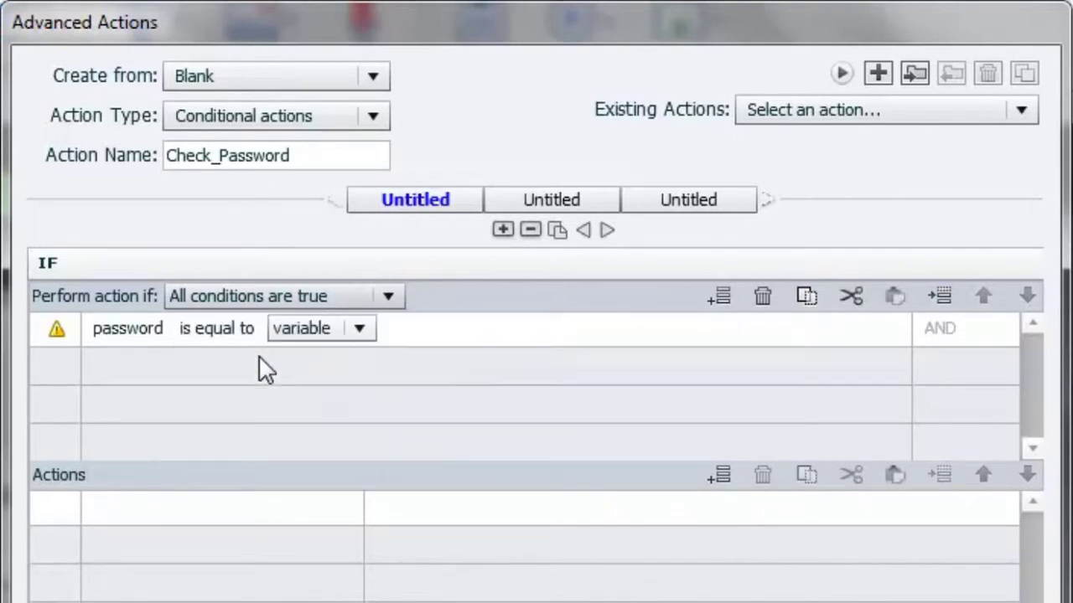
Make the condition's comparison value a literal and enter the unlocking password.
{"action": "left_click", "coordinate": [359, 329]}
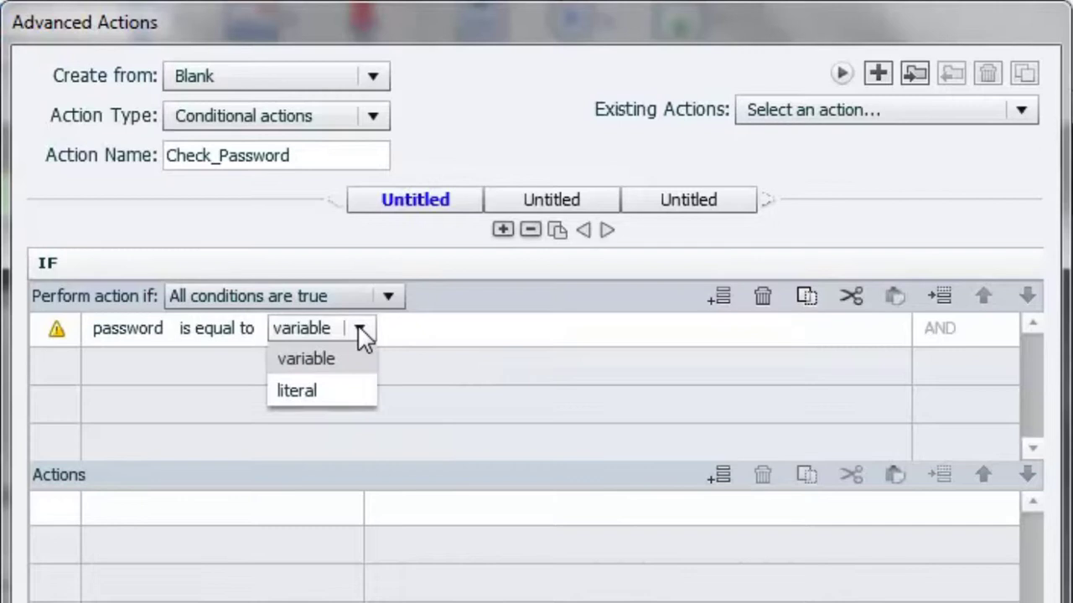
{"action": "left_click", "coordinate": [342, 387]}
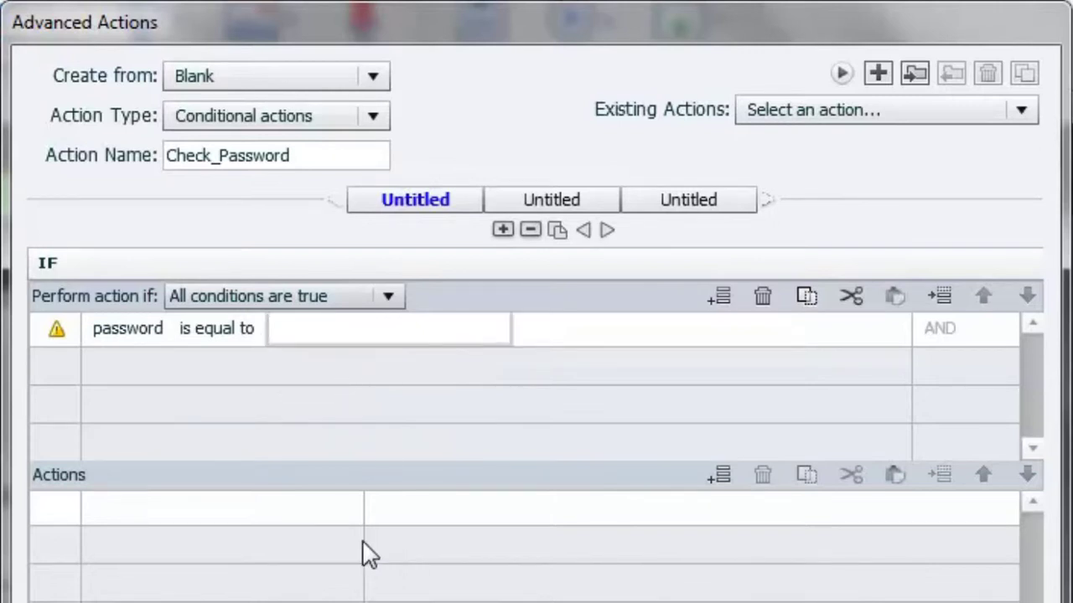
{"action": "type", "text": "pass"}
{"action": "key", "text": "BackSpace"}
{"action": "key", "text": "BackSpace"}
{"action": "key", "text": "BackSpace"}
{"action": "key", "text": "BackSpace"}
{"action": "type", "text": "secret"}
Add a Jump to Slide action targeting Slide 2 to the IF branch.
{"action": "left_click", "coordinate": [168, 518]}
{"action": "left_click", "coordinate": [168, 516]}
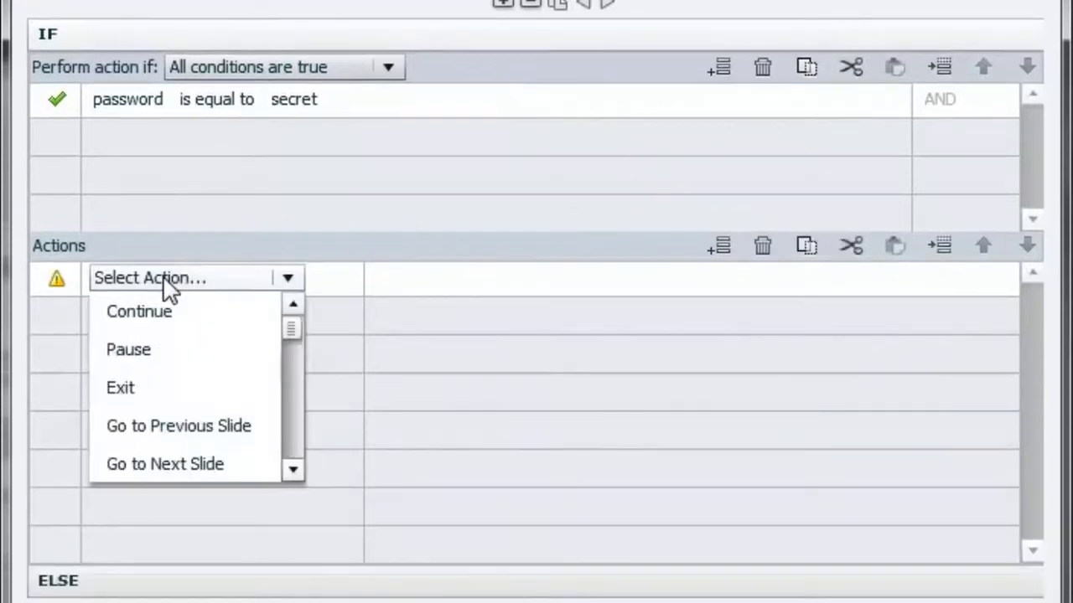
{"action": "left_click", "coordinate": [293, 471]}
{"action": "left_click", "coordinate": [293, 472]}
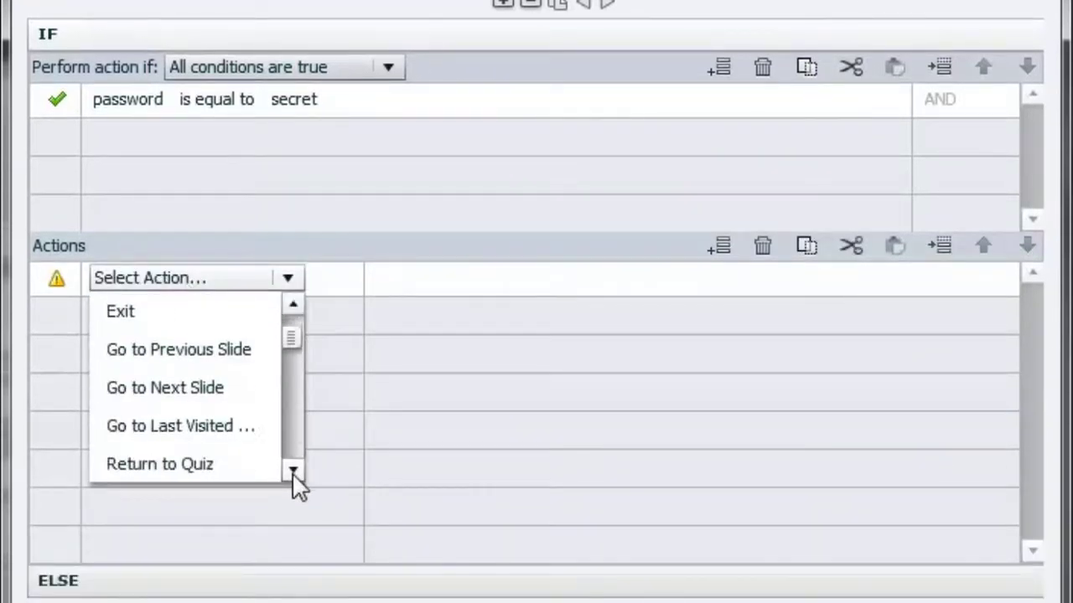
{"action": "left_click", "coordinate": [292, 471]}
{"action": "left_click", "coordinate": [293, 472]}
{"action": "left_click", "coordinate": [193, 434]}
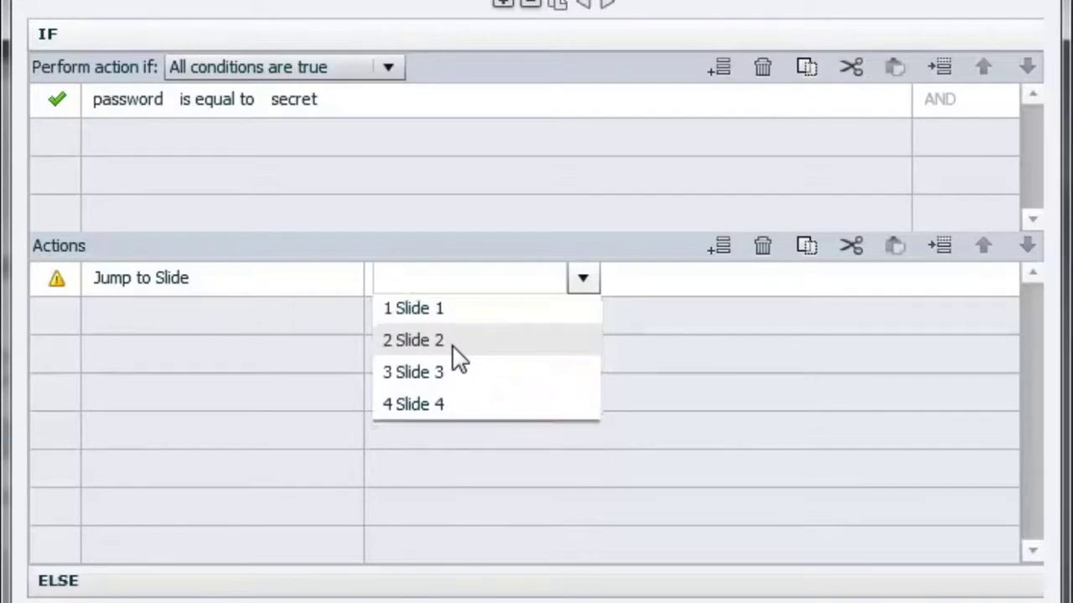
{"action": "left_click", "coordinate": [453, 346]}
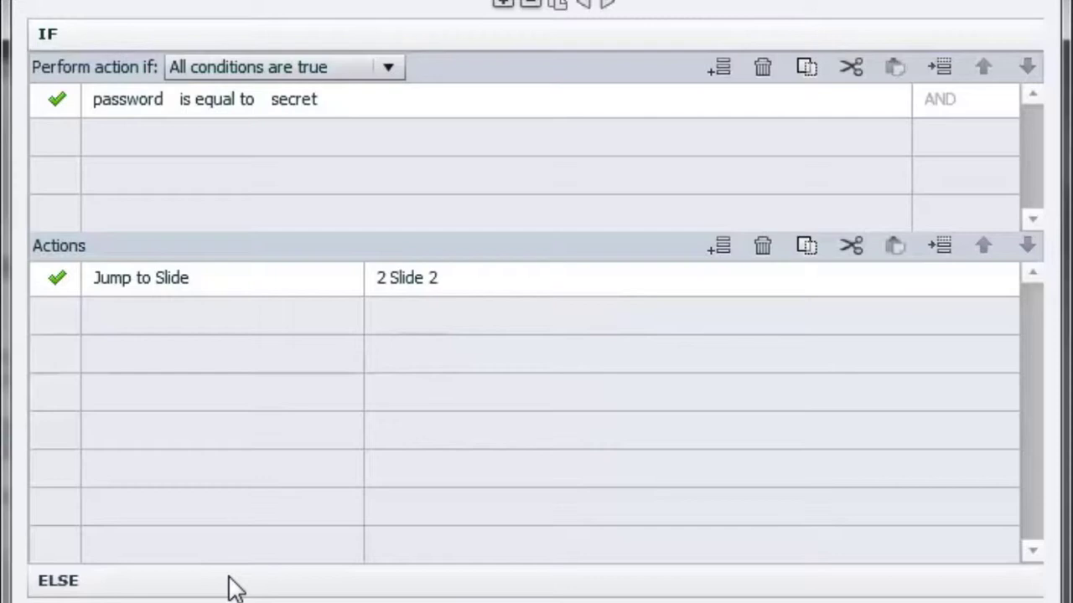
Add a Jump to Slide action targeting Slide 3 to the ELSE branch.
{"action": "left_click", "coordinate": [58, 580]}
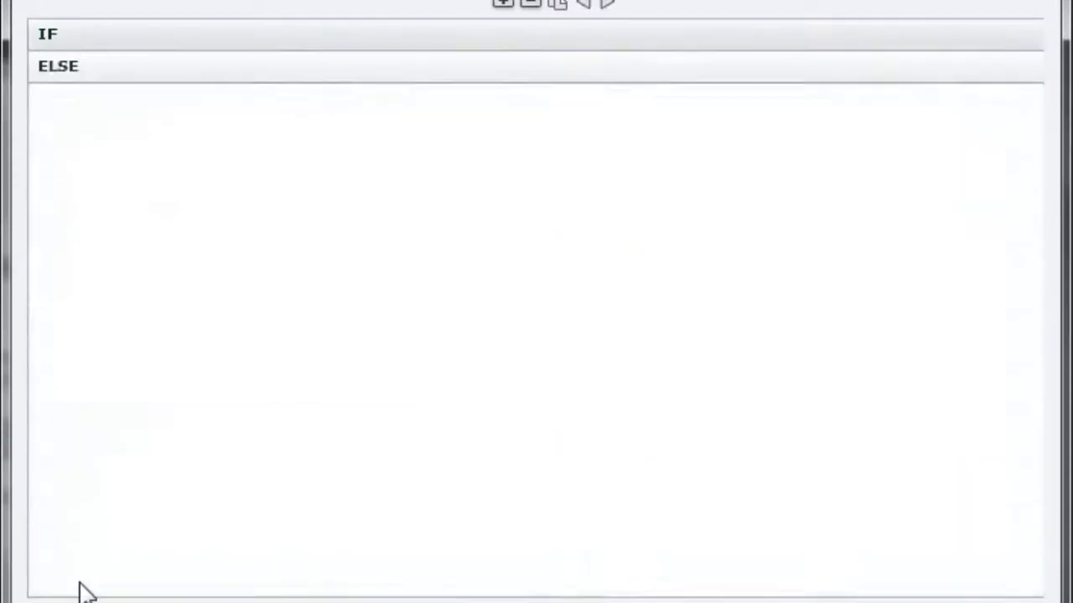
{"action": "left_click", "coordinate": [187, 144]}
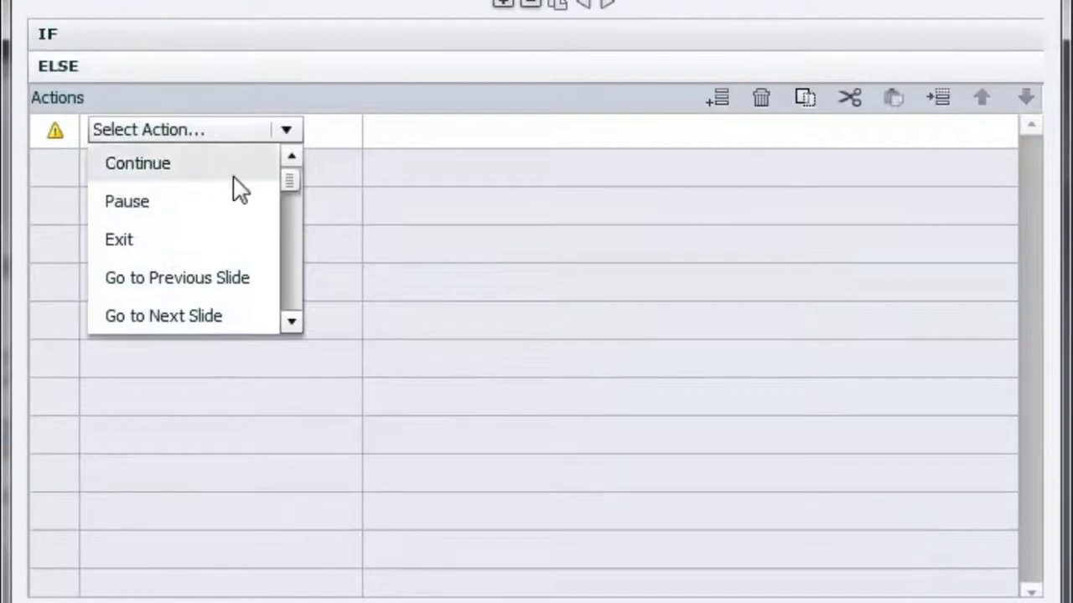
{"action": "left_click", "coordinate": [289, 319]}
{"action": "left_click", "coordinate": [289, 318]}
{"action": "left_click", "coordinate": [289, 318]}
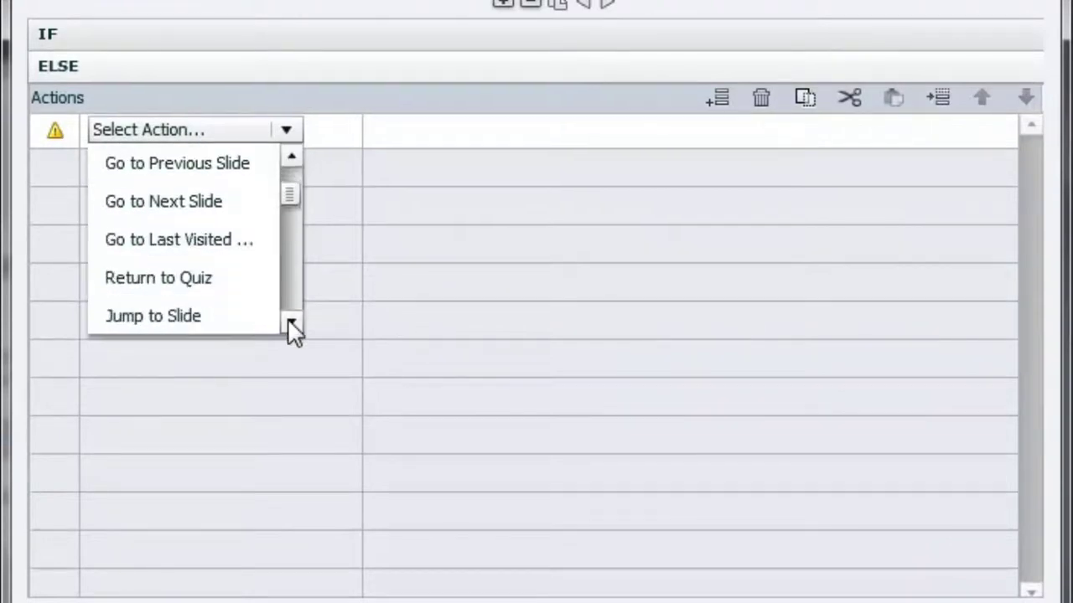
{"action": "left_click", "coordinate": [203, 325]}
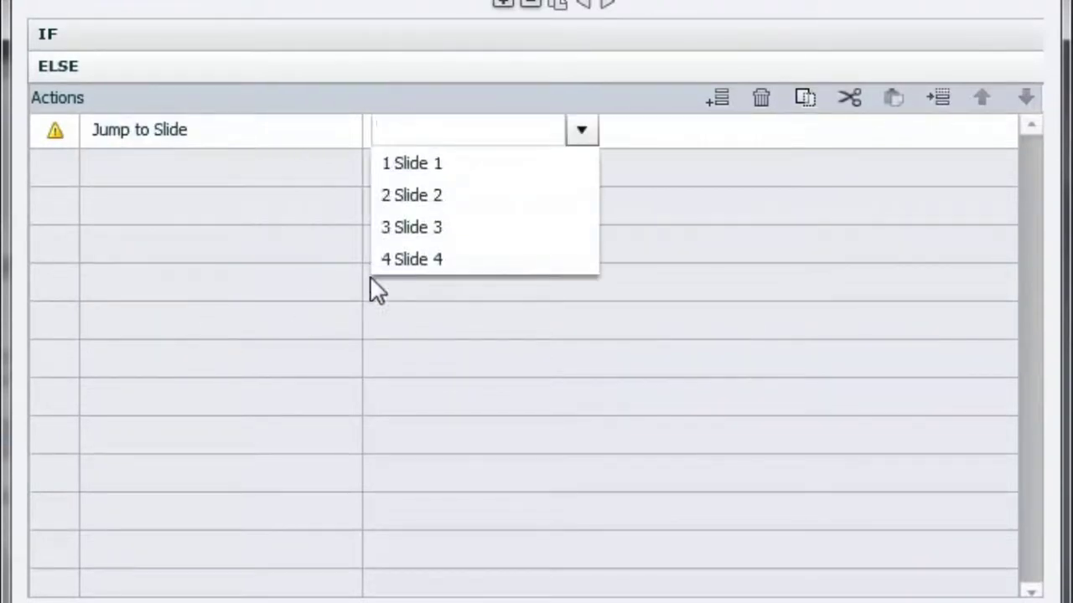
{"action": "left_click", "coordinate": [432, 228]}
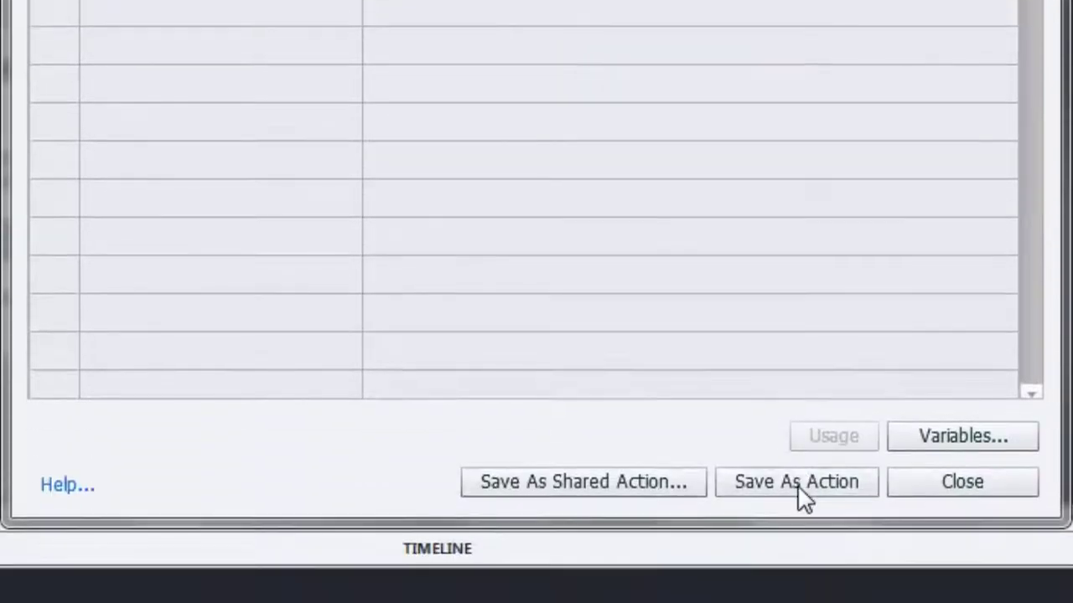
Save the Check_Password conditional script as an action and close the Advanced Actions dialog.
{"action": "left_click", "coordinate": [796, 483]}
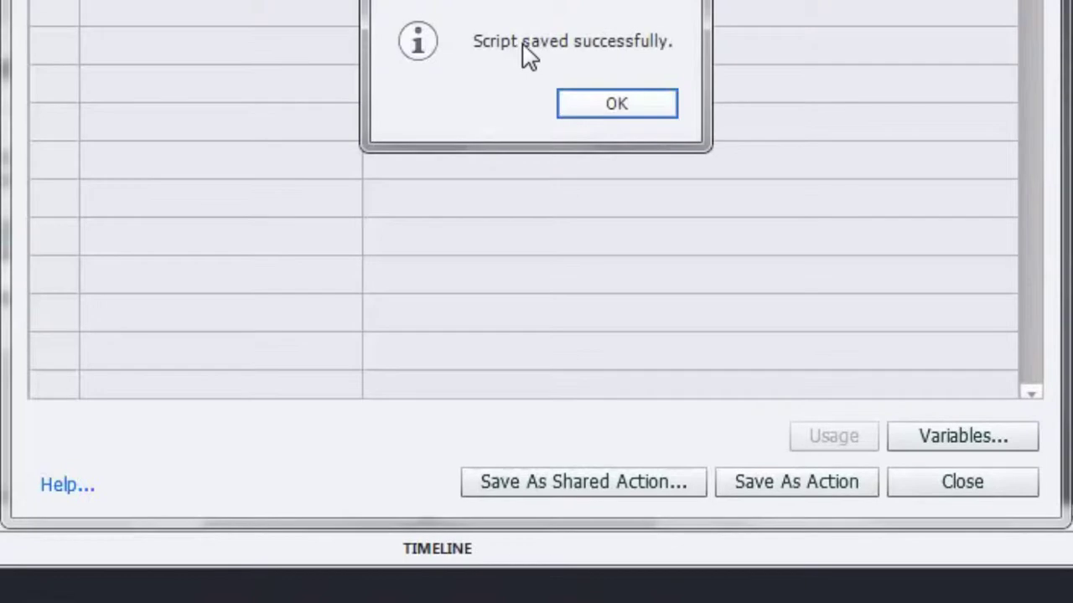
{"action": "left_click", "coordinate": [619, 102]}
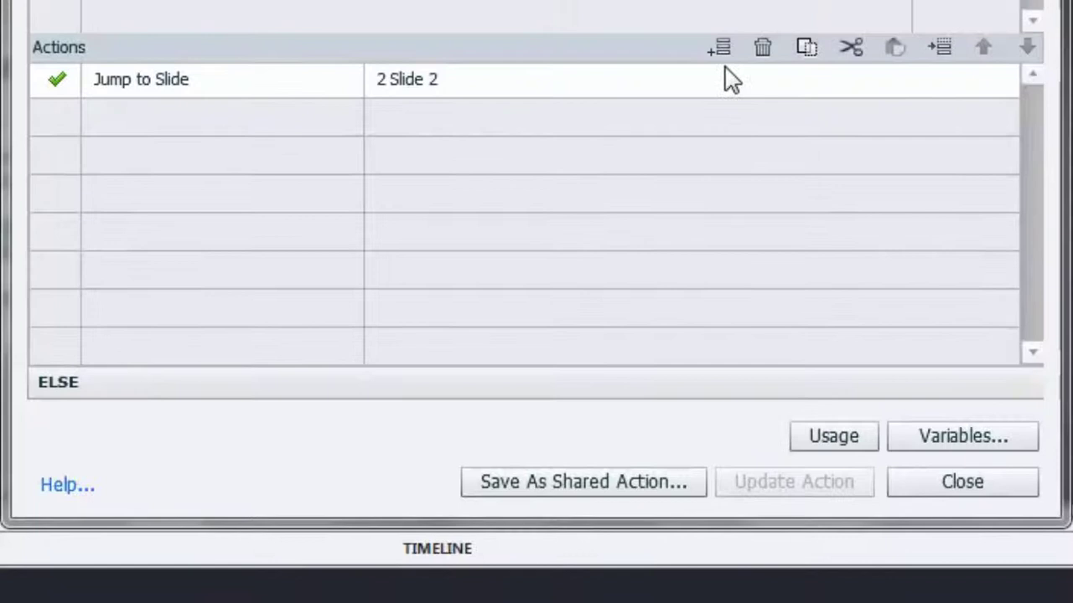
{"action": "left_click", "coordinate": [996, 490]}
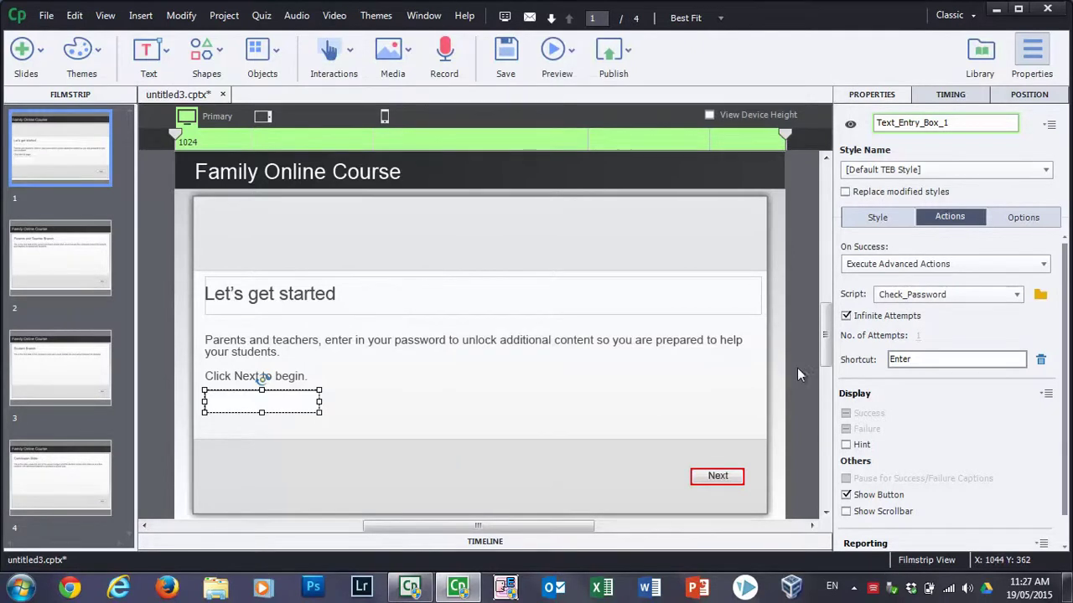
In the text entry box's additional style options, set the maximum length to 10 and restrict input to lowercase.
{"action": "left_click", "coordinate": [878, 218]}
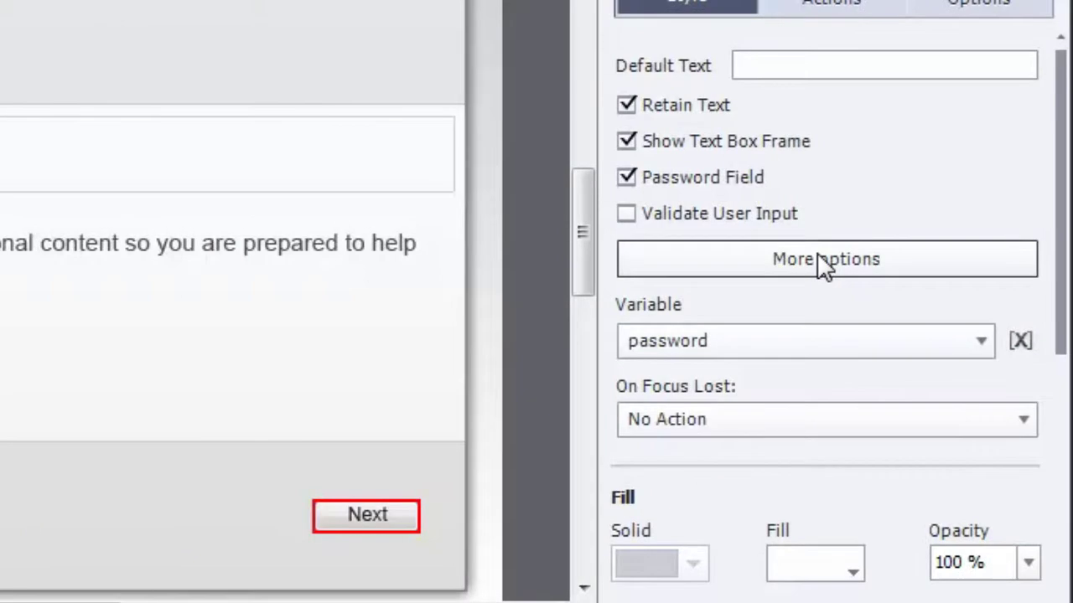
{"action": "left_click", "coordinate": [824, 260]}
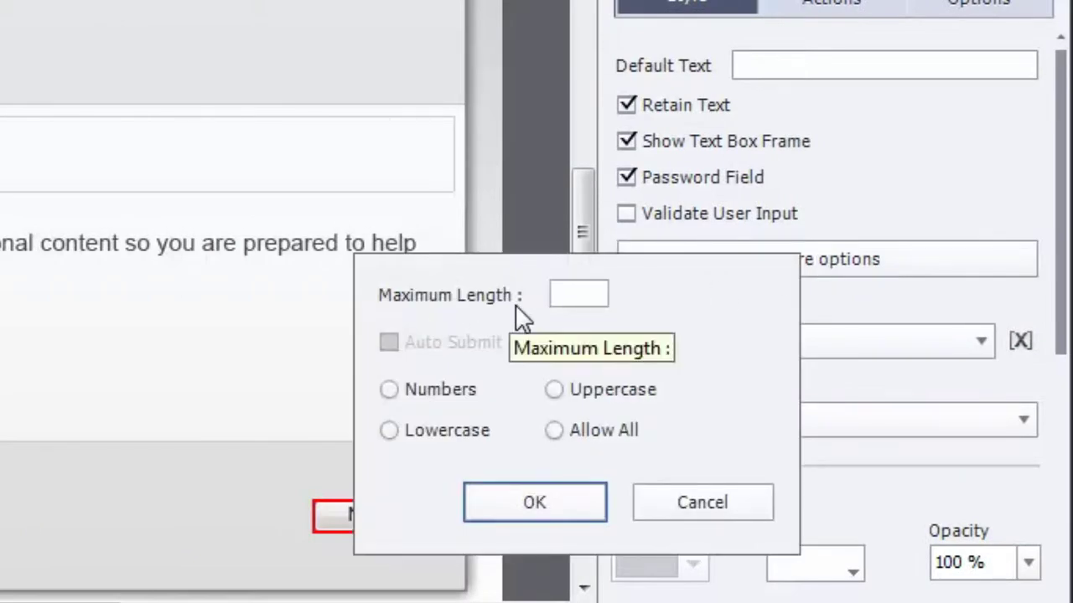
{"action": "left_click", "coordinate": [577, 293]}
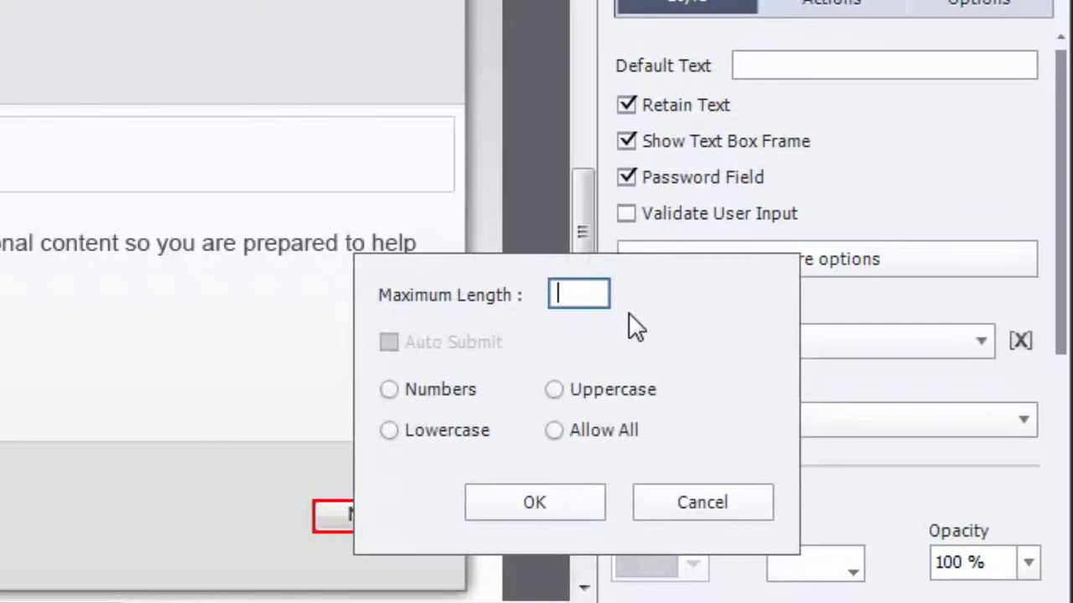
{"action": "type", "text": "10"}
{"action": "left_click", "coordinate": [434, 390]}
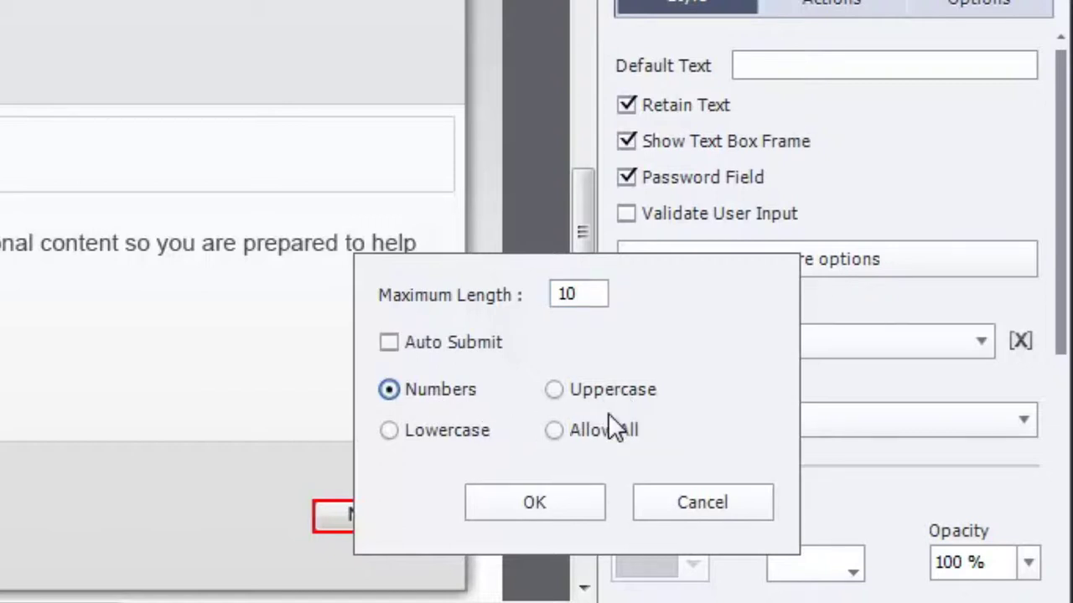
{"action": "left_click", "coordinate": [466, 431]}
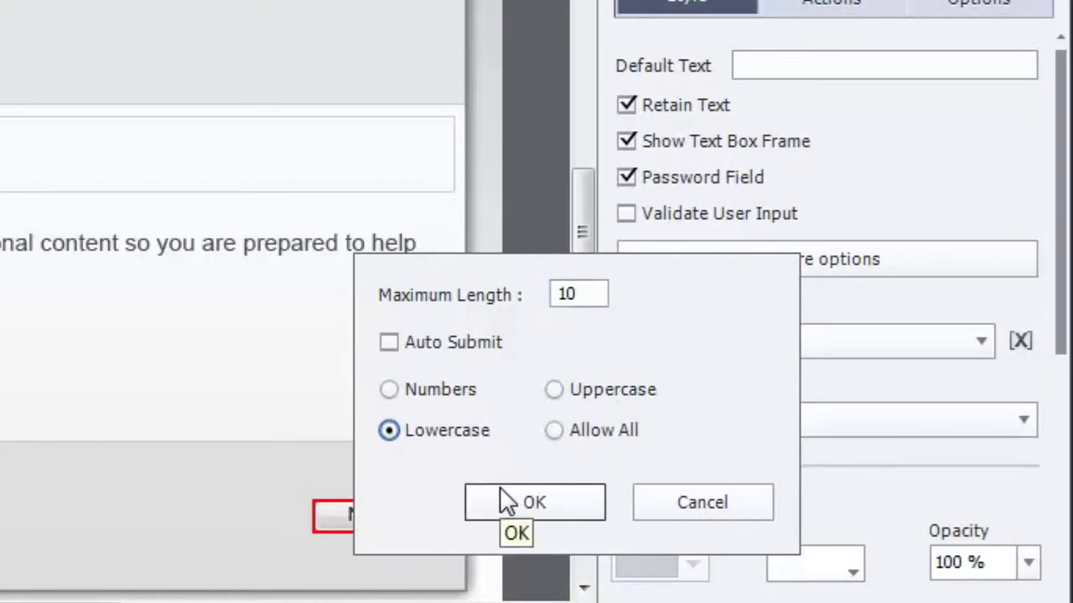
Clear the text entry box's maximum length and accept the options with the Lowercase restriction selected.
{"action": "double_click", "coordinate": [578, 289]}
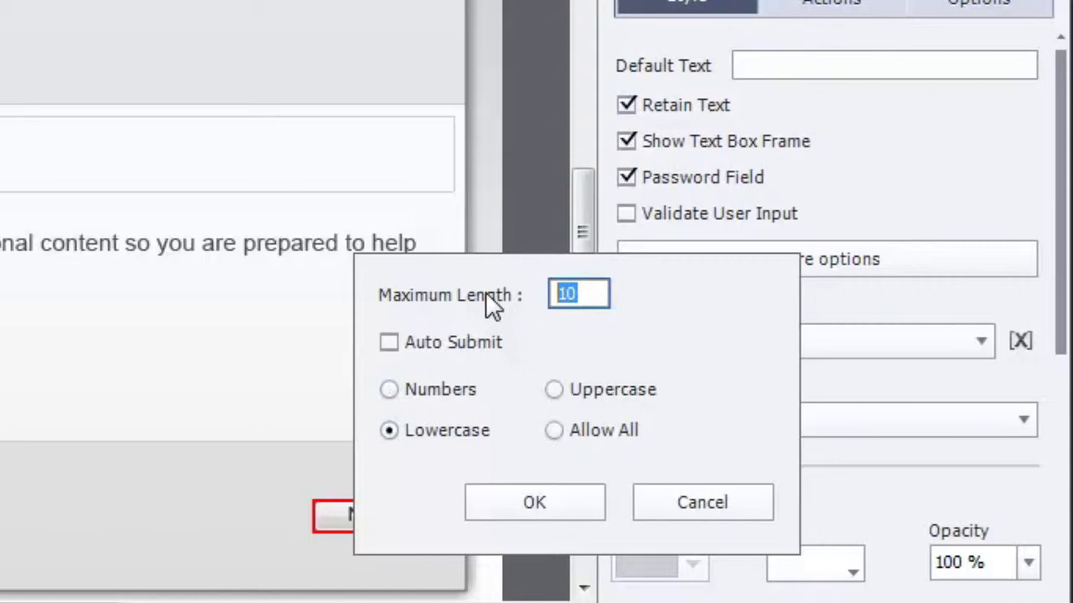
{"action": "type", "text": "0"}
{"action": "key", "text": "BackSpace"}
{"action": "left_click", "coordinate": [557, 431]}
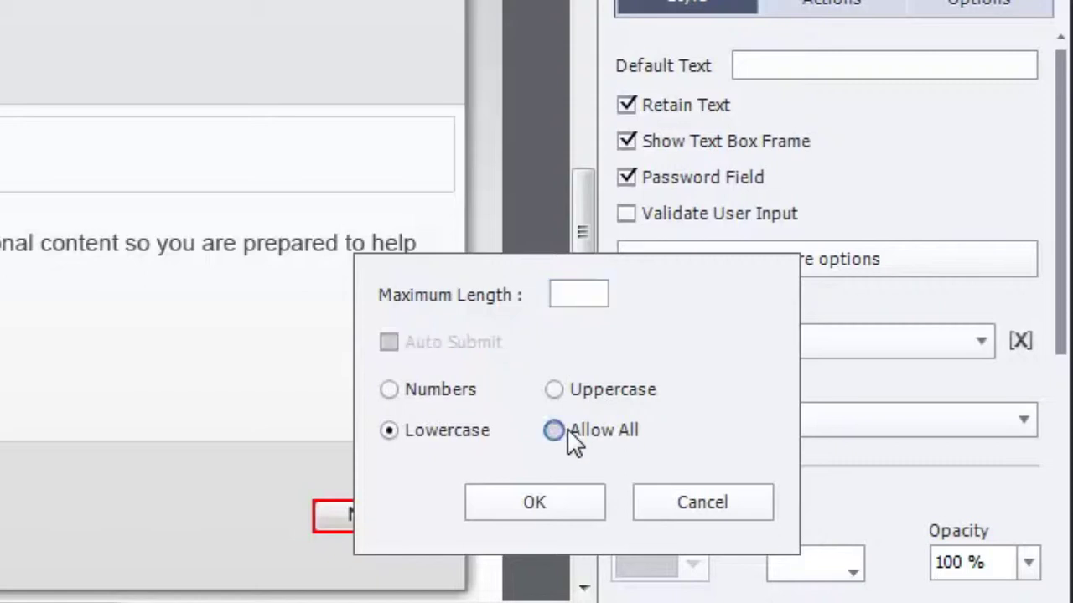
{"action": "left_click", "coordinate": [443, 432]}
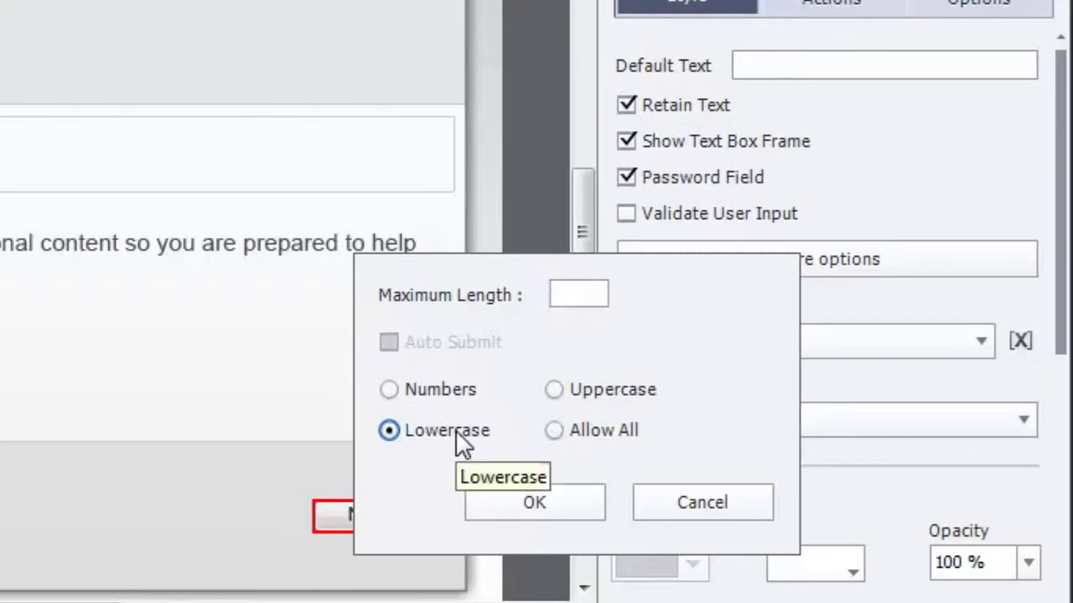
{"action": "left_click", "coordinate": [521, 493]}
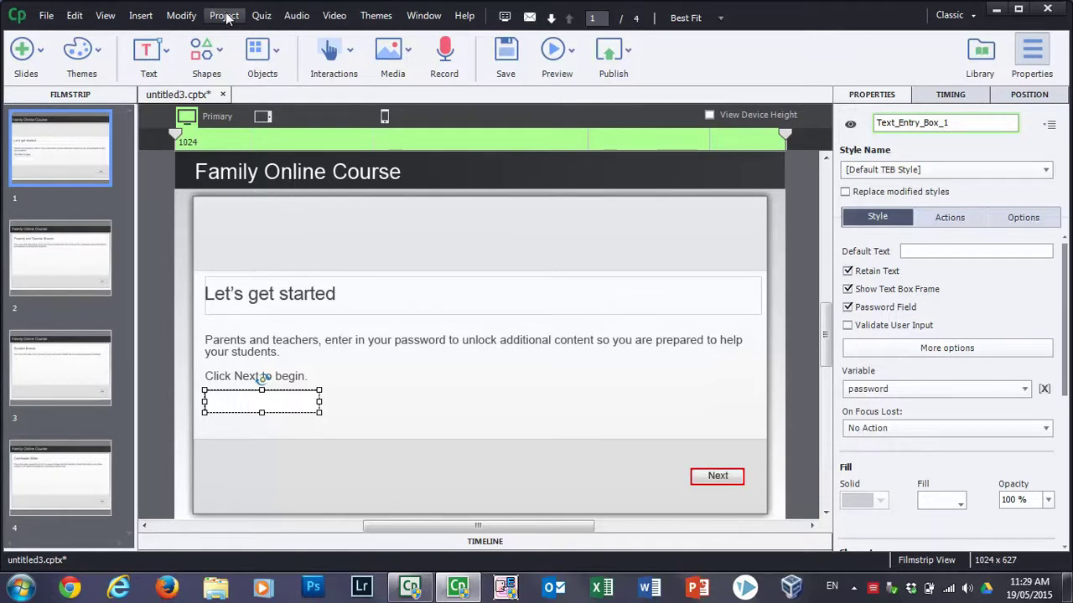
Open the project's Skin Editor and move its window up so the playbar settings and preview are in view.
{"action": "left_click", "coordinate": [225, 15]}
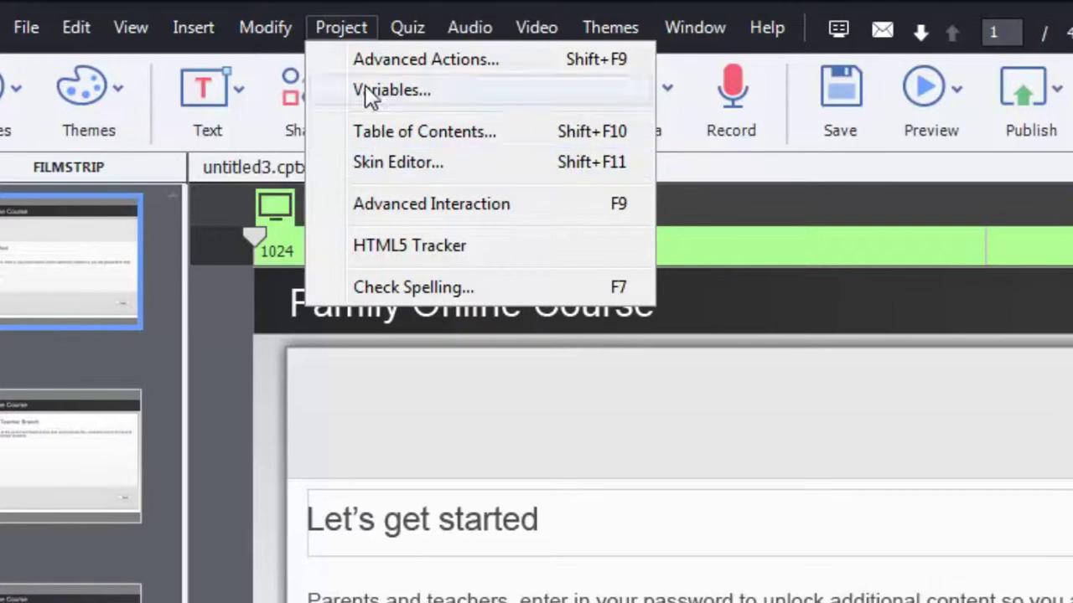
{"action": "left_click", "coordinate": [375, 164]}
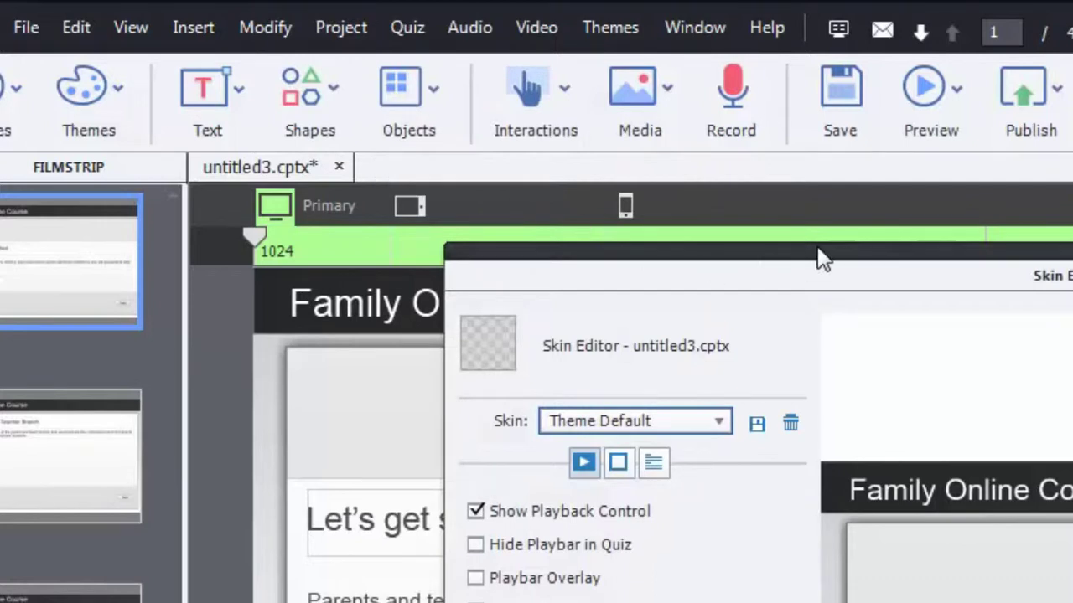
{"action": "left_click_drag", "start_coordinate": [801, 246], "coordinate": [647, 8]}
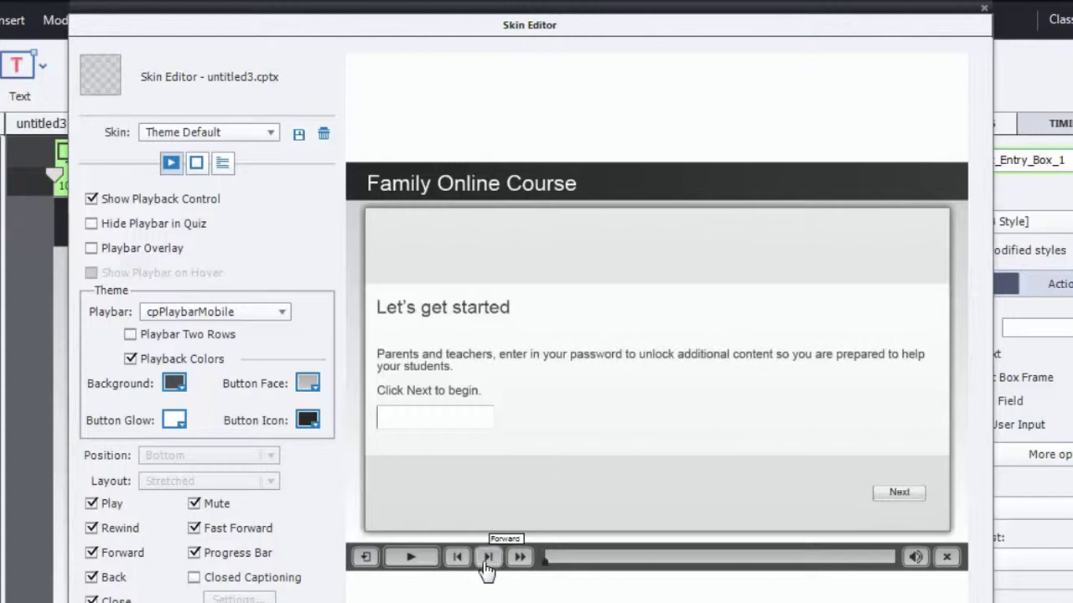
Try turning off the skin's playback control, then restore it after checking the border settings.
{"action": "left_click", "coordinate": [154, 205]}
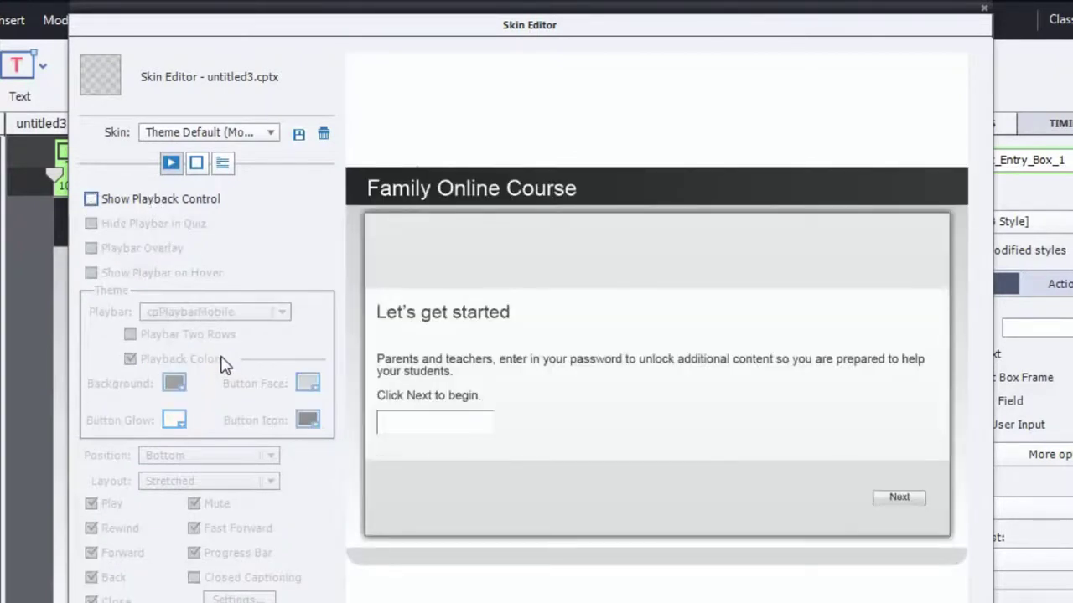
{"action": "left_click", "coordinate": [197, 165]}
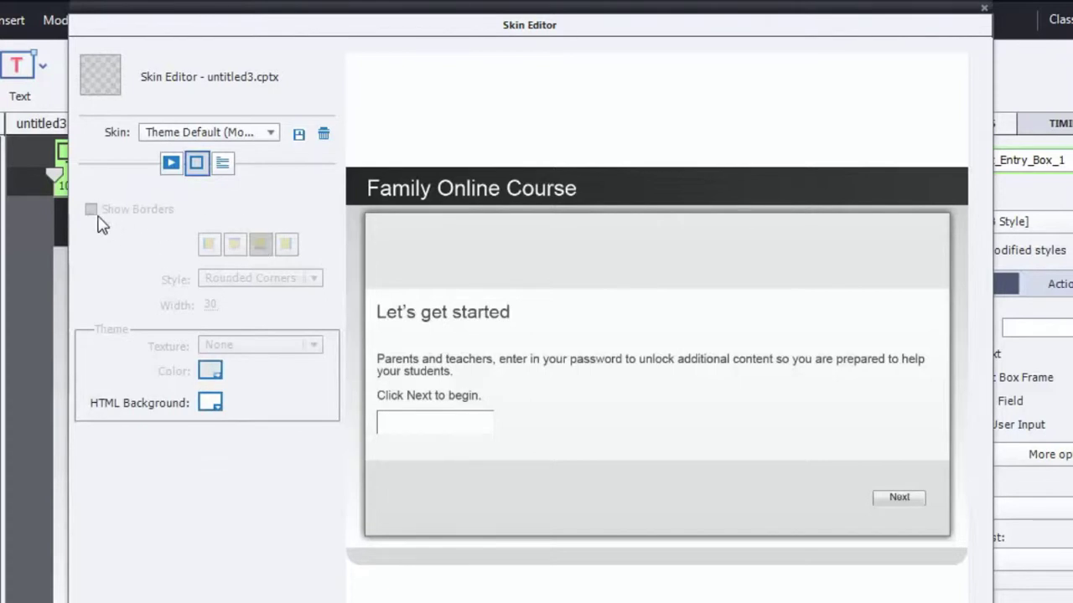
{"action": "left_click", "coordinate": [171, 163]}
{"action": "left_click", "coordinate": [118, 199]}
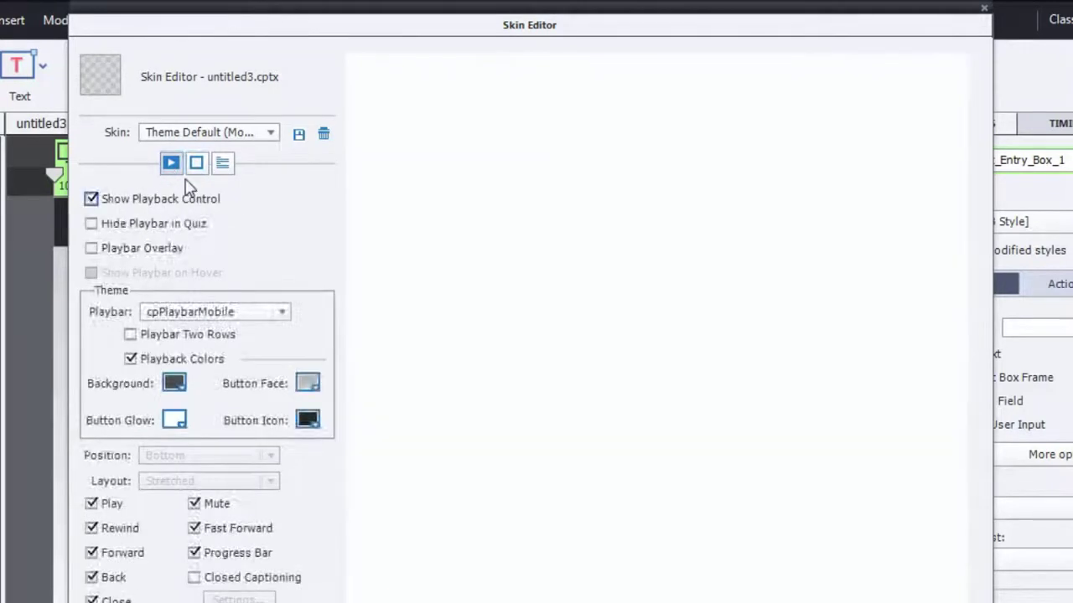
Turn off the skin's playback control and change its HTML background to near-black.
{"action": "left_click", "coordinate": [196, 163]}
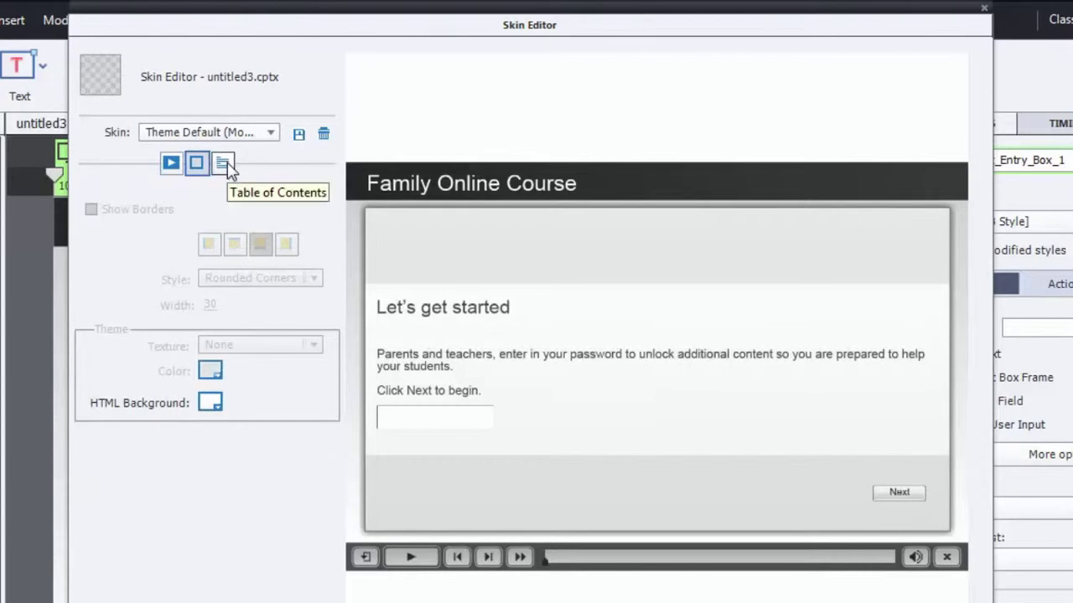
{"action": "left_click", "coordinate": [170, 163]}
{"action": "left_click", "coordinate": [122, 201]}
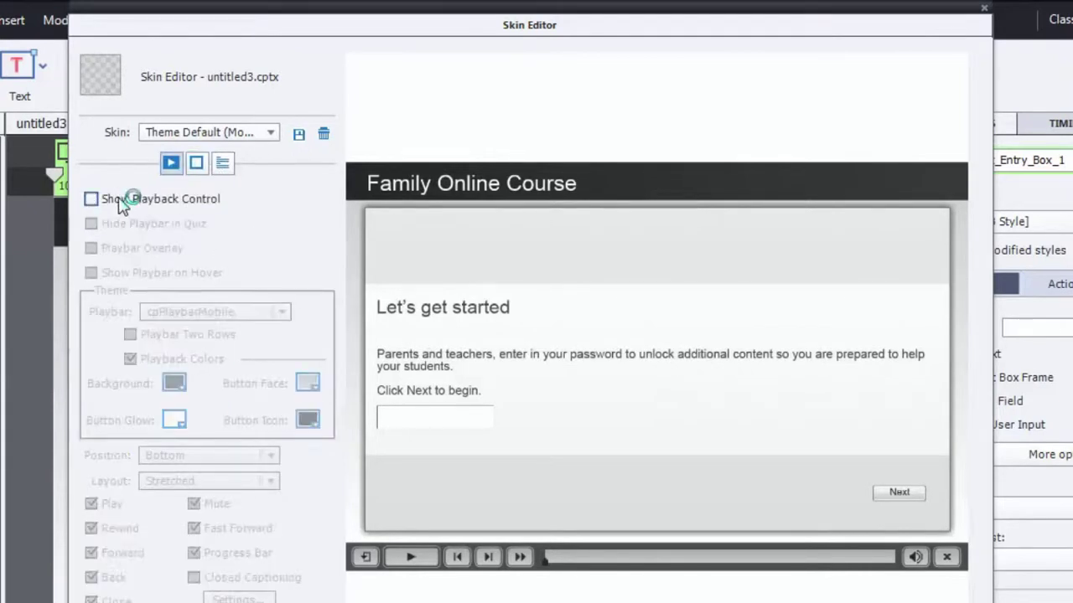
{"action": "left_click", "coordinate": [196, 163]}
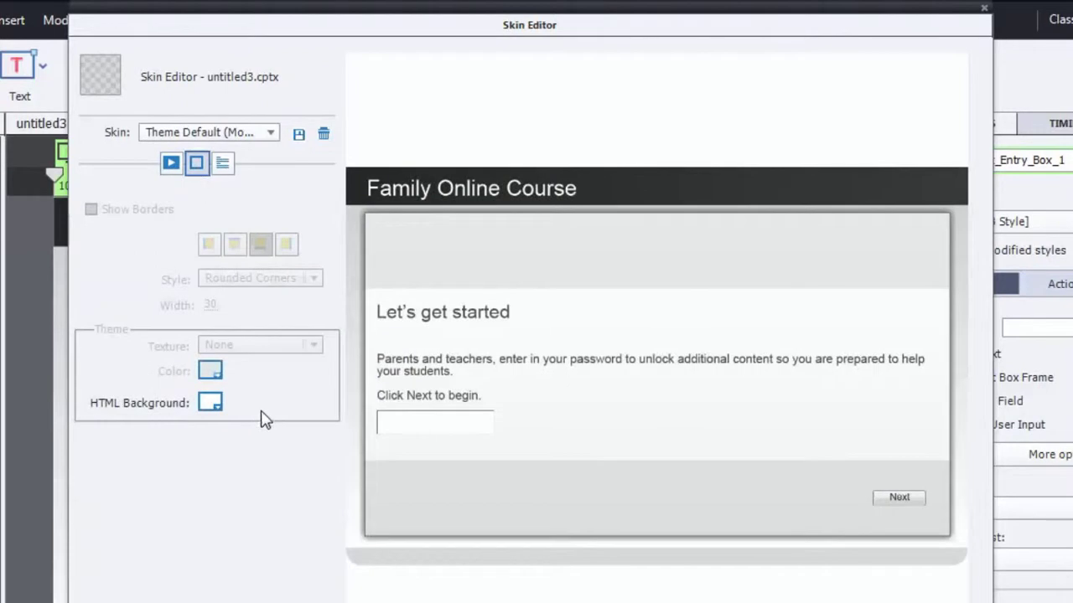
{"action": "left_click", "coordinate": [211, 404]}
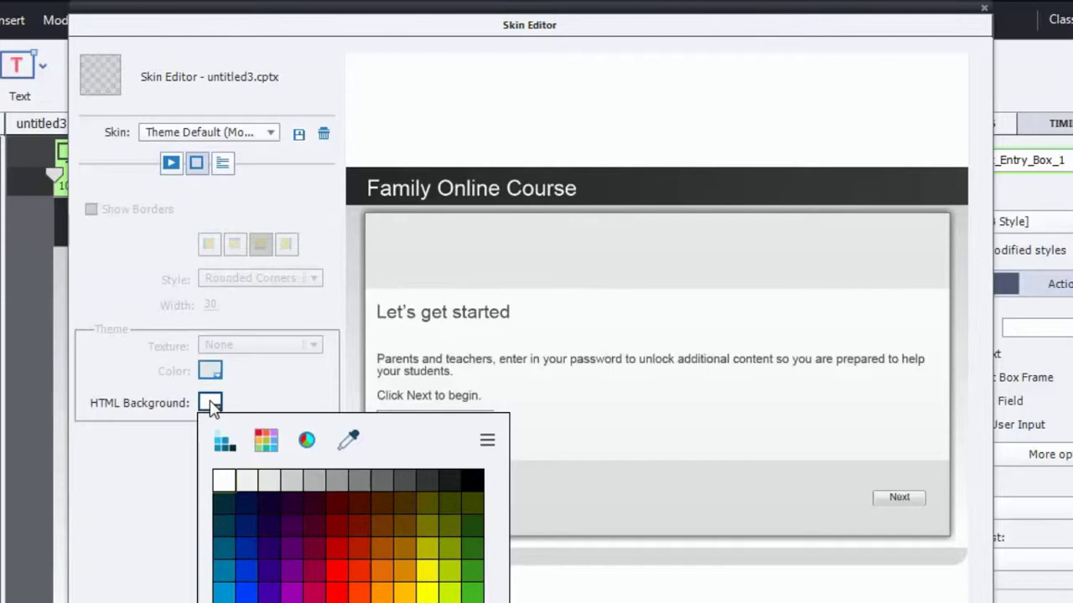
{"action": "left_click", "coordinate": [448, 482]}
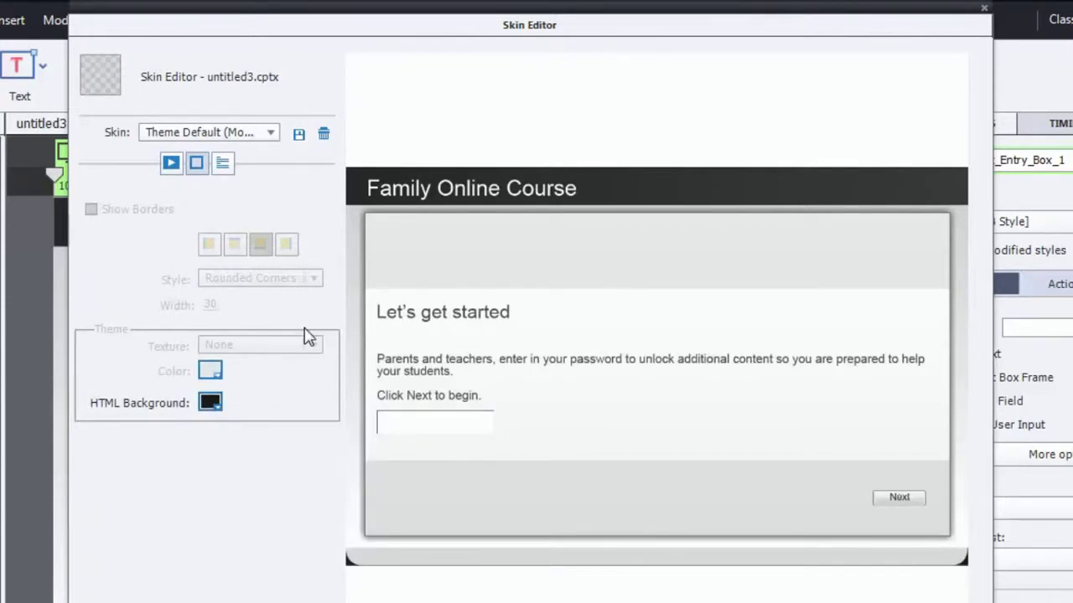
Try showing the skin's table of contents, turn it off again, and close the Skin Editor.
{"action": "left_click", "coordinate": [223, 165]}
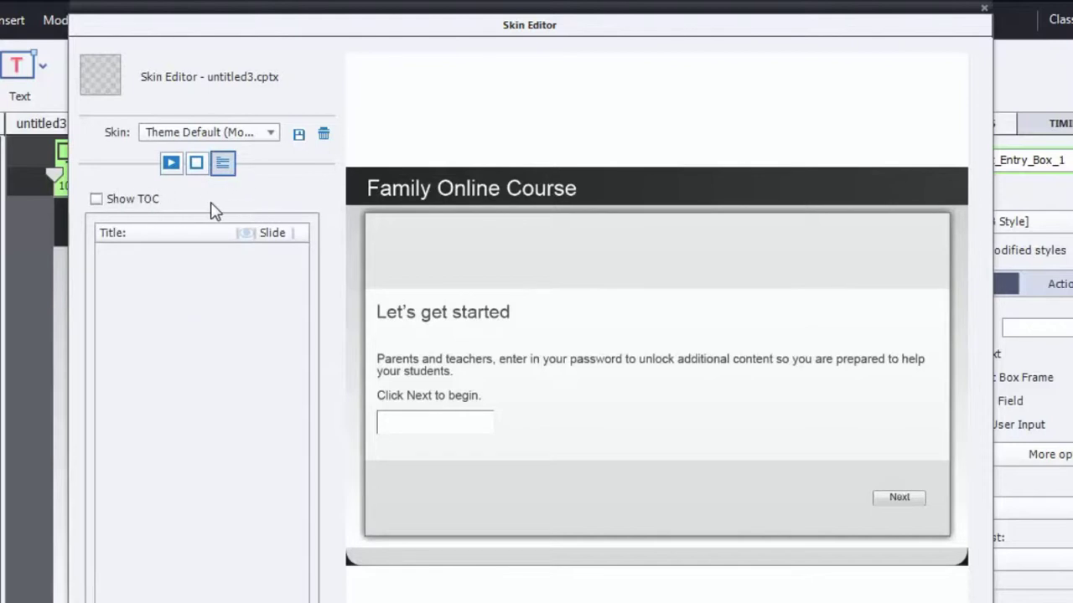
{"action": "left_click", "coordinate": [96, 201]}
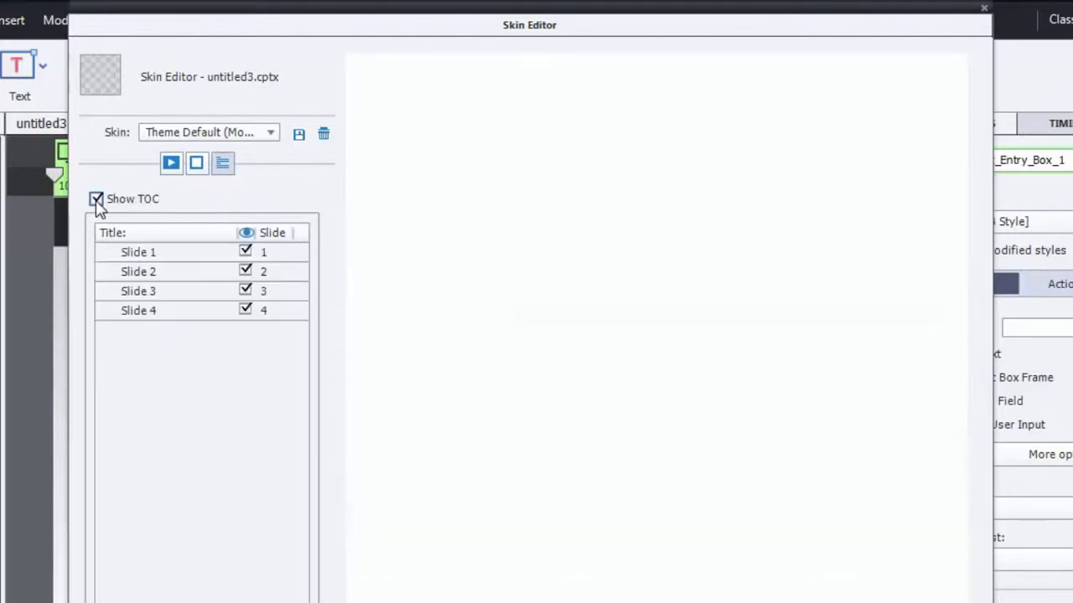
{"action": "left_click", "coordinate": [96, 201]}
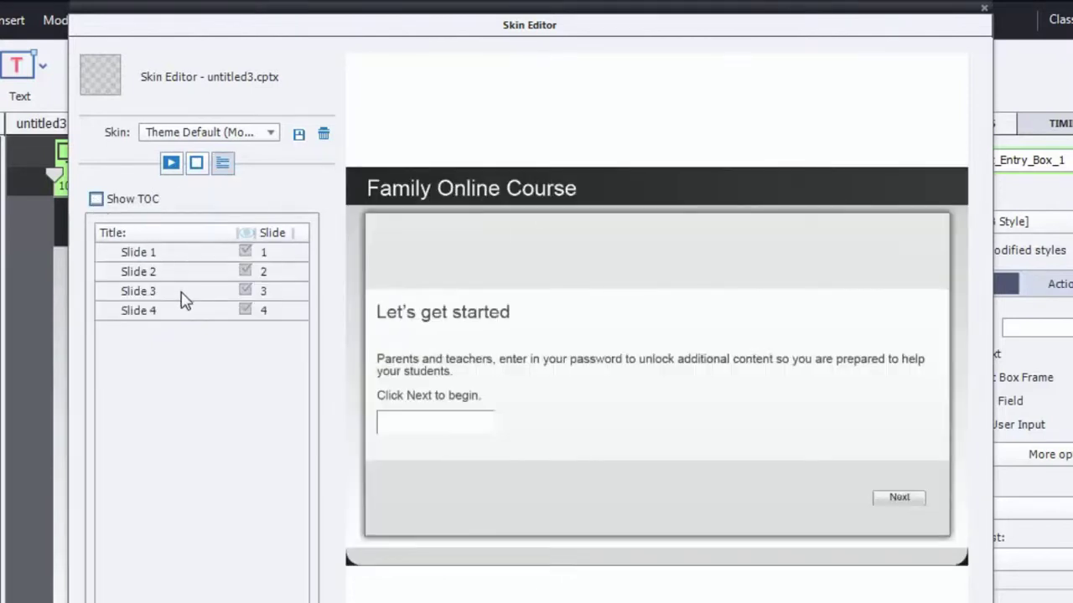
{"action": "left_click", "coordinate": [196, 163]}
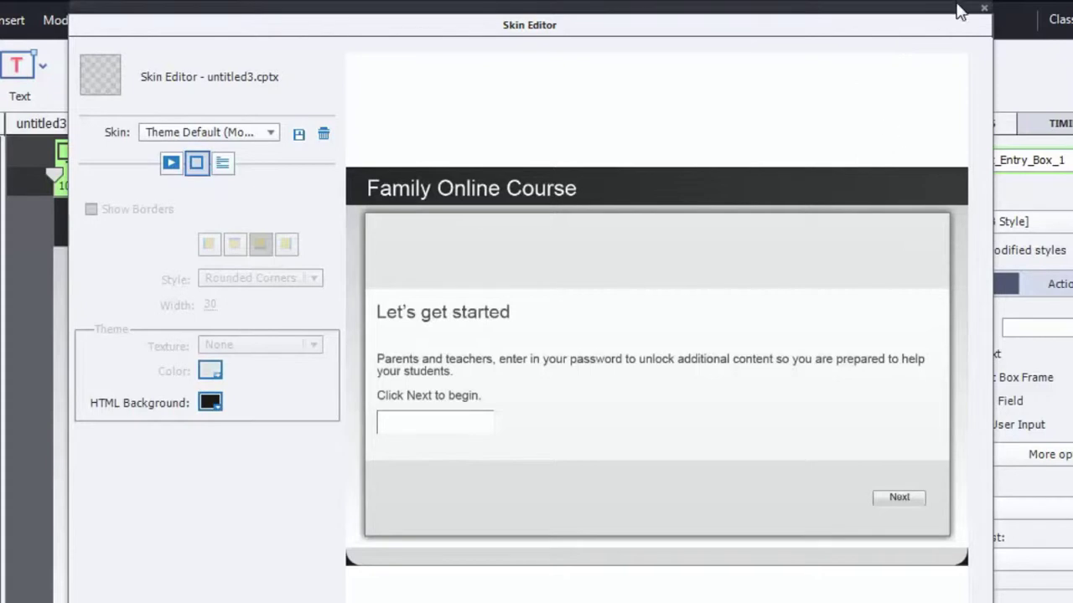
{"action": "left_click", "coordinate": [984, 8]}
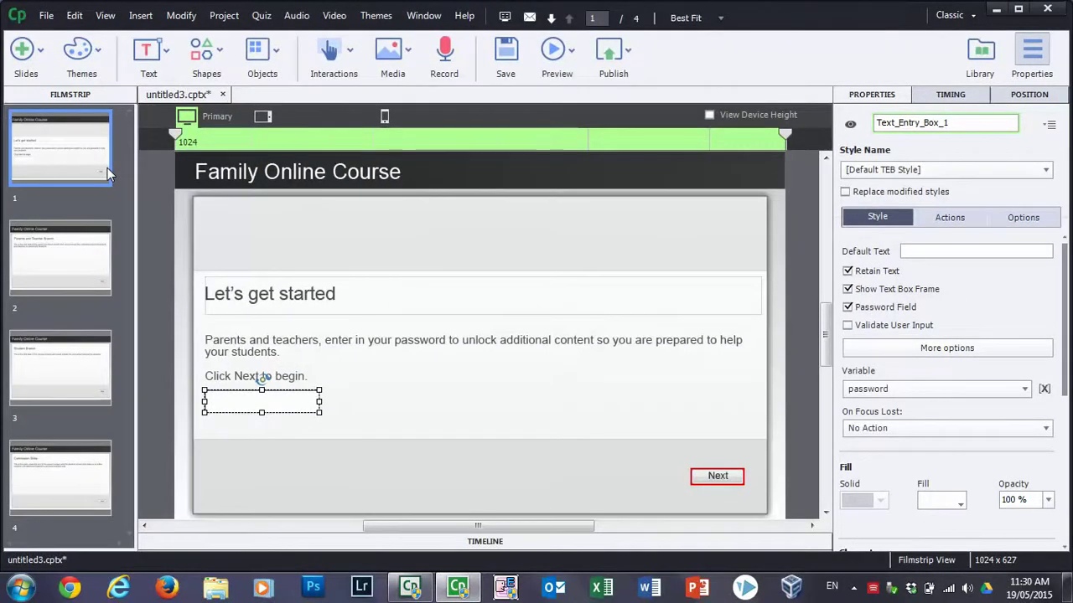
Preview the whole project in the browser and follow the student branch without a password through to the Conclusion Slide.
{"action": "left_click", "coordinate": [572, 52]}
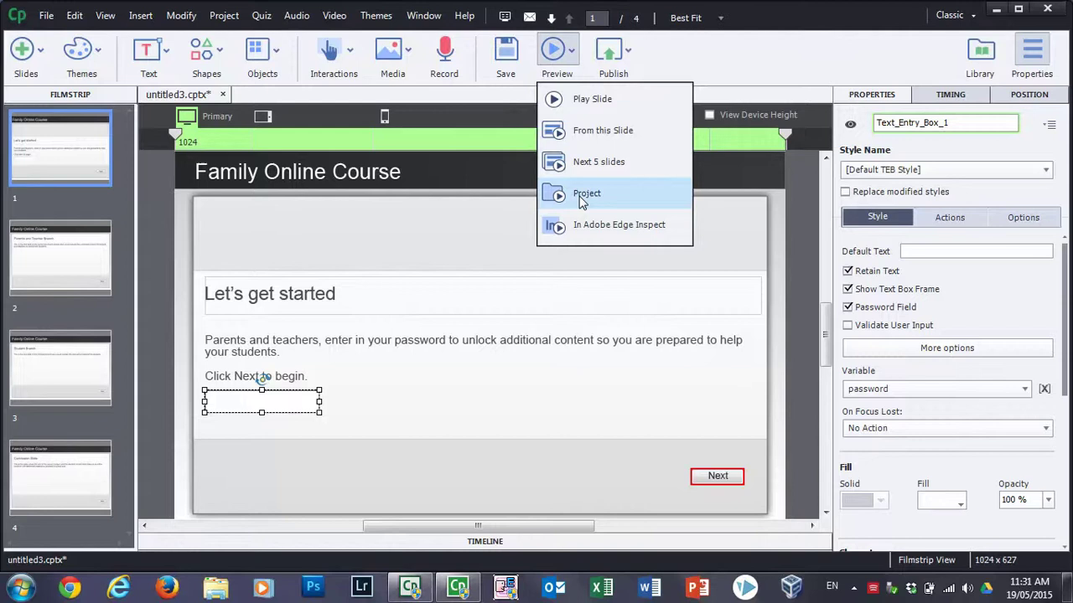
{"action": "left_click", "coordinate": [602, 202]}
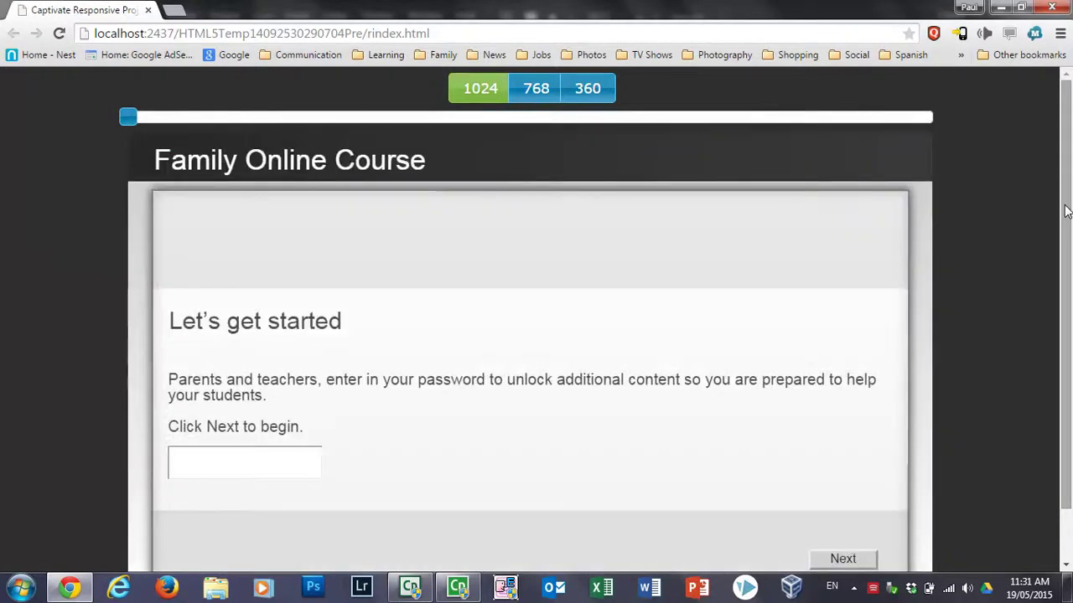
{"action": "left_click_drag", "start_coordinate": [1066, 211], "coordinate": [1067, 243]}
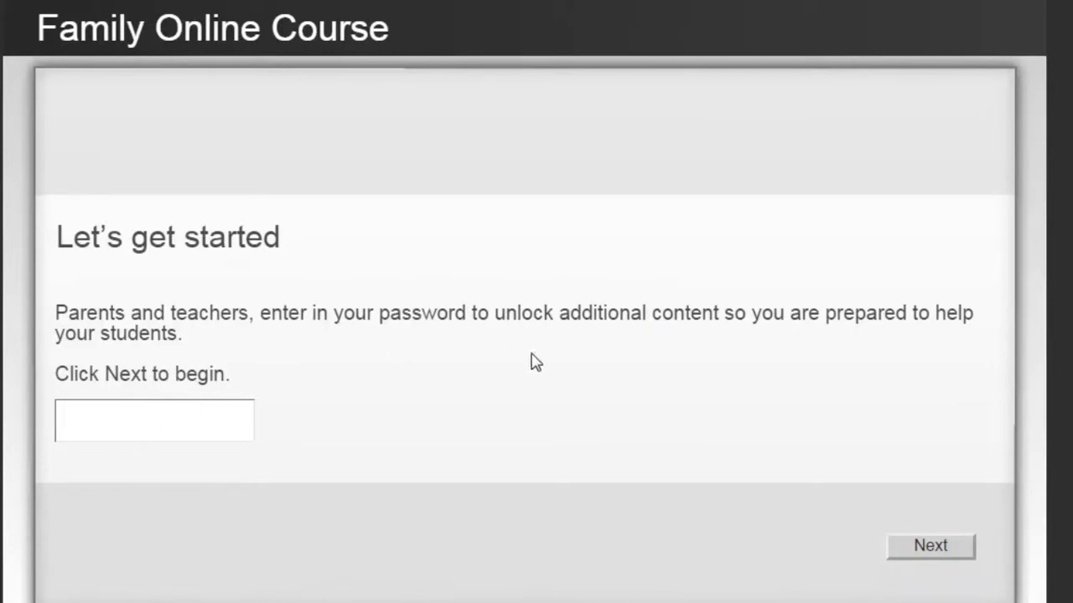
{"action": "left_click", "coordinate": [932, 547]}
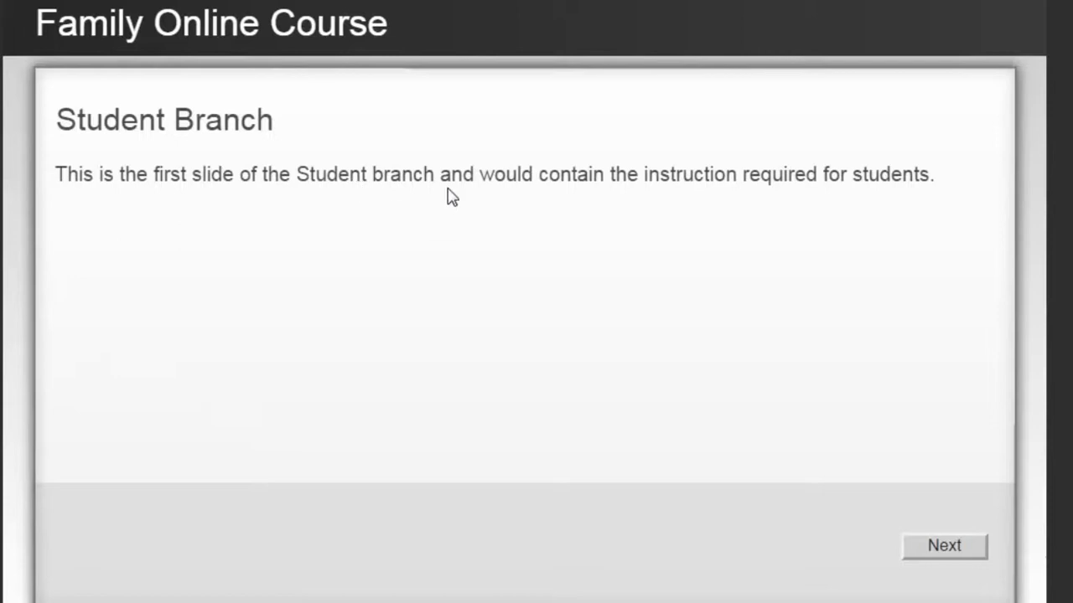
{"action": "left_click", "coordinate": [958, 558]}
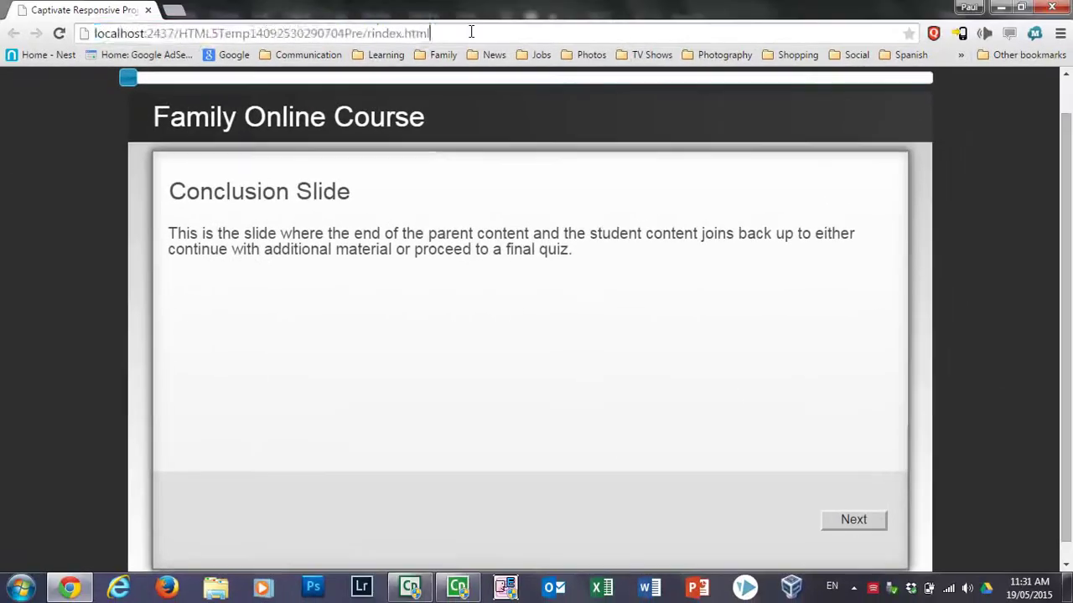
Reload the course preview and examine the opening slide at the 360 and 768 layout widths.
{"action": "left_click", "coordinate": [470, 32]}
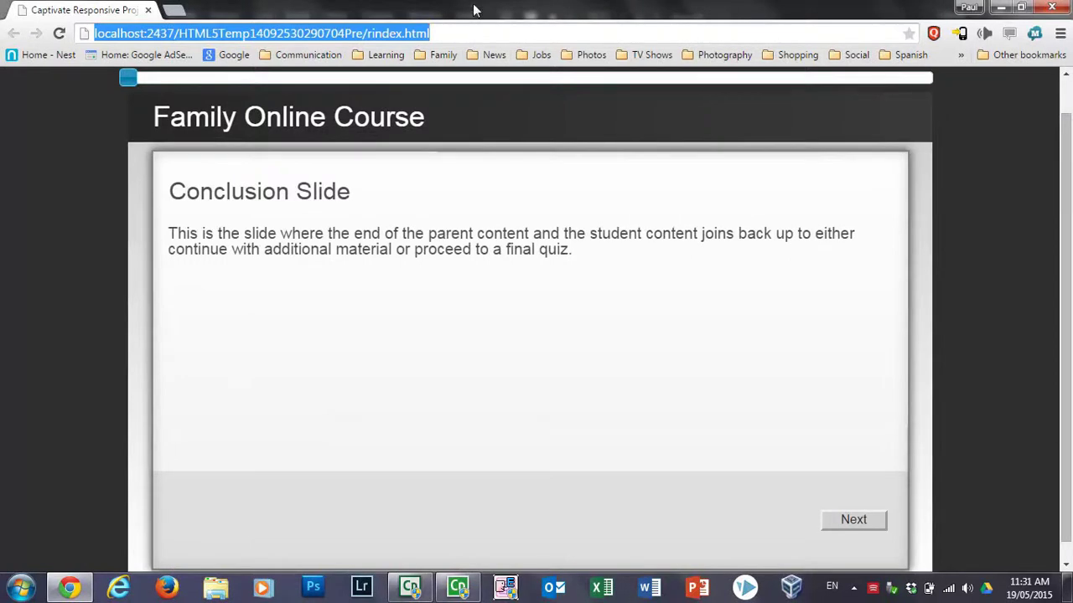
{"action": "left_click", "coordinate": [58, 35]}
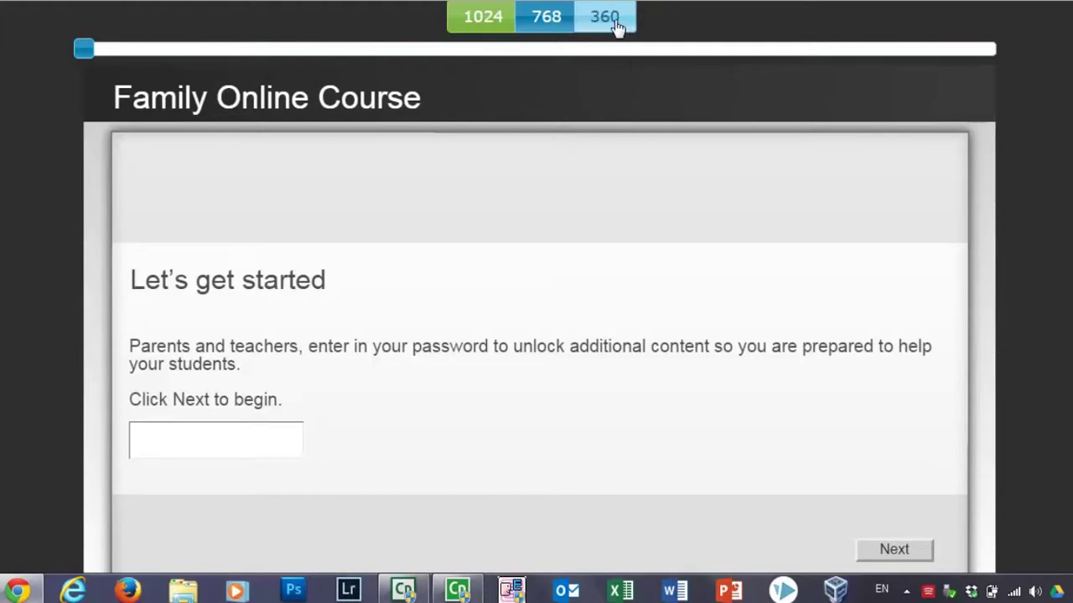
{"action": "left_click", "coordinate": [610, 19]}
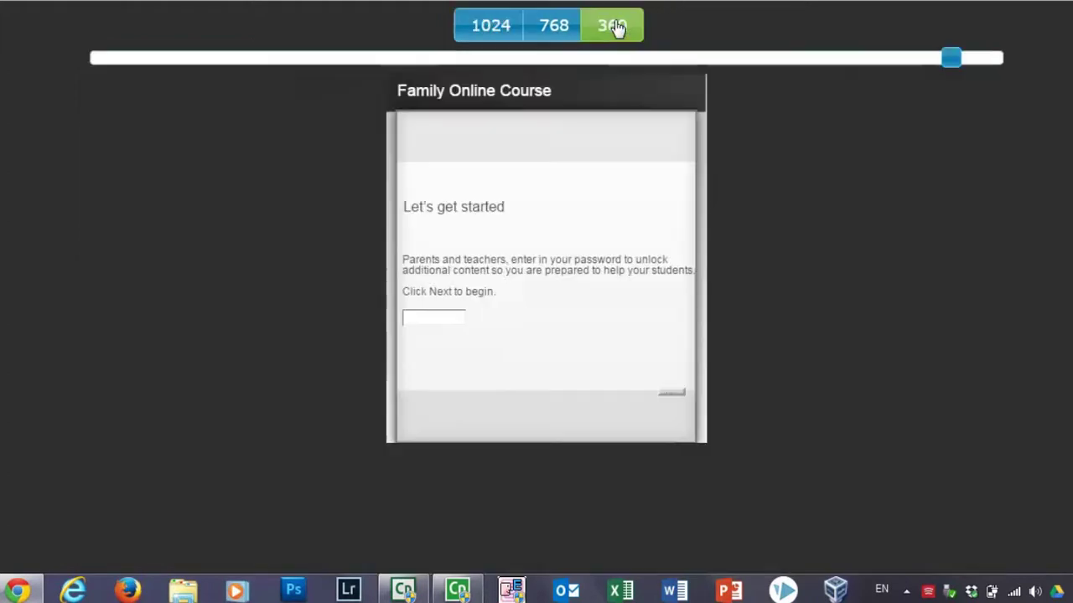
{"action": "left_click", "coordinate": [549, 27]}
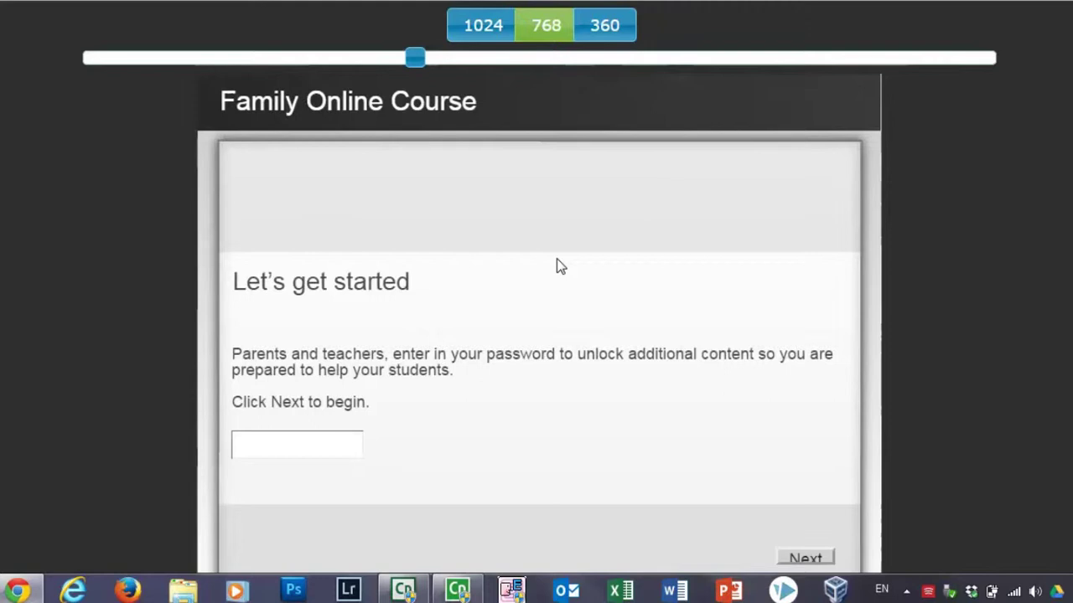
Enter the course password in the 768-wide preview and follow the Parents and Teacher Branch through to the Conclusion Slide.
{"action": "left_click", "coordinate": [261, 451]}
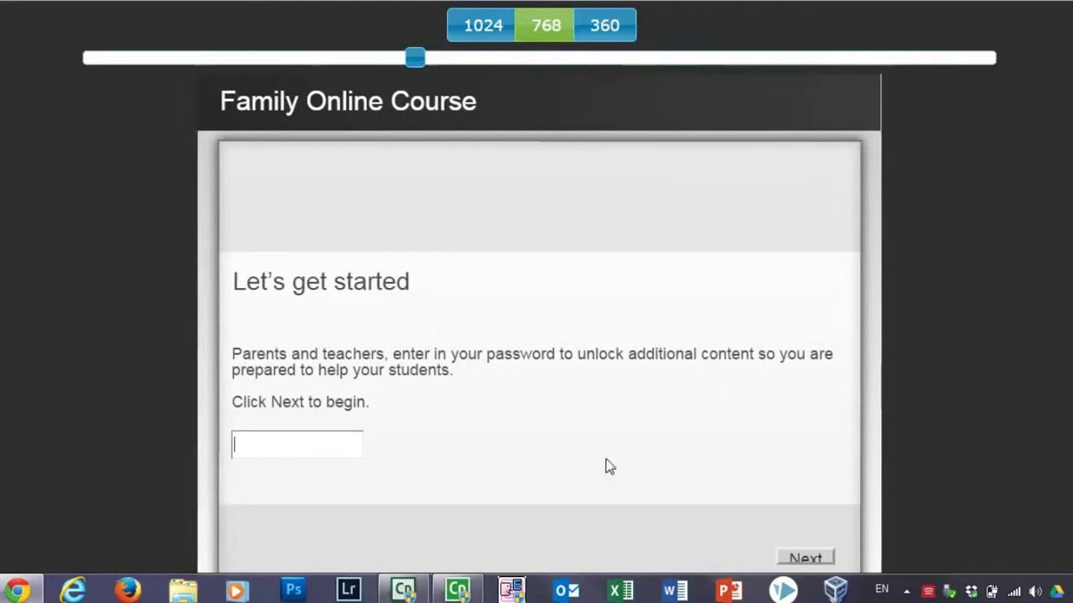
{"action": "type", "text": "****"}
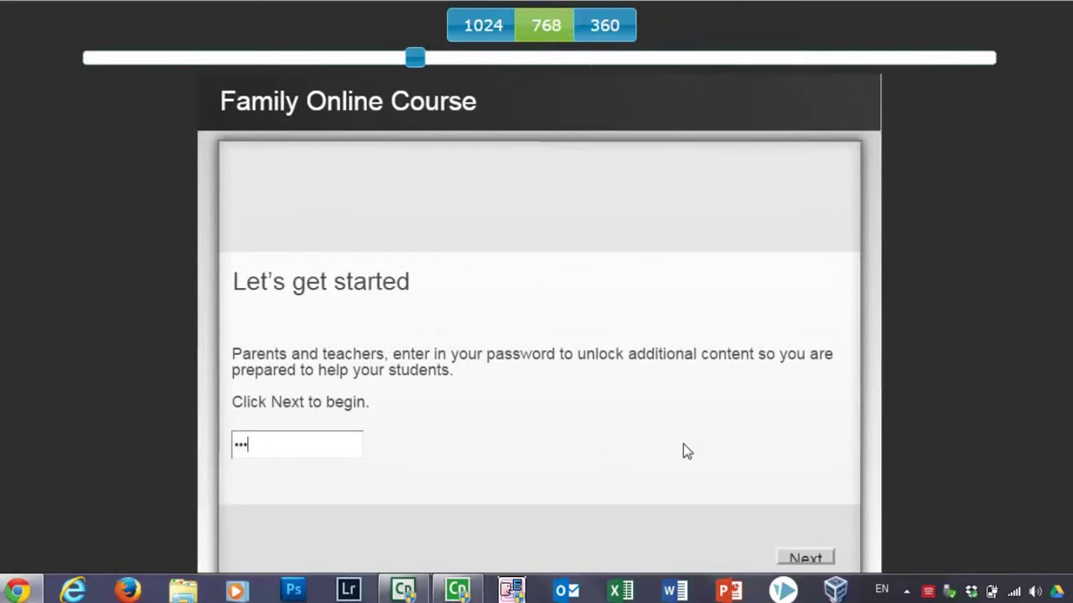
{"action": "type", "text": "**"}
{"action": "left_click", "coordinate": [810, 556]}
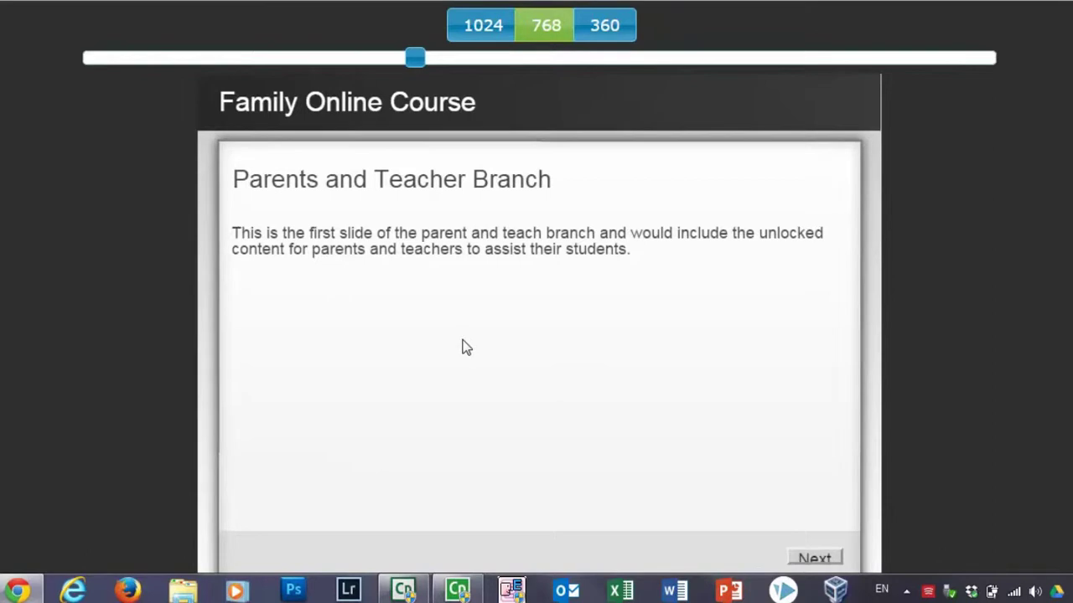
{"action": "left_click", "coordinate": [814, 559]}
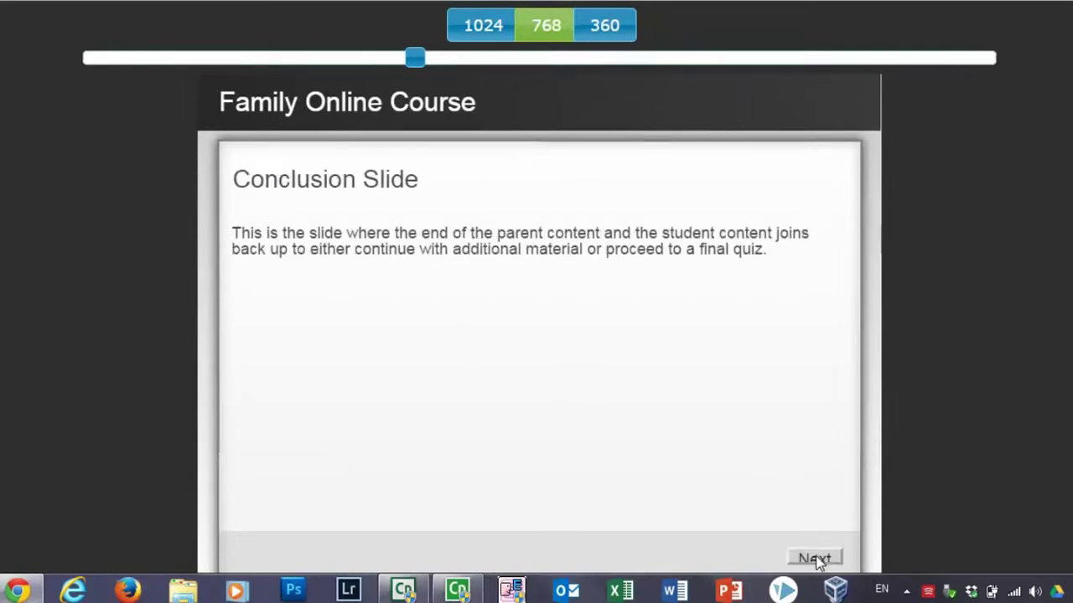